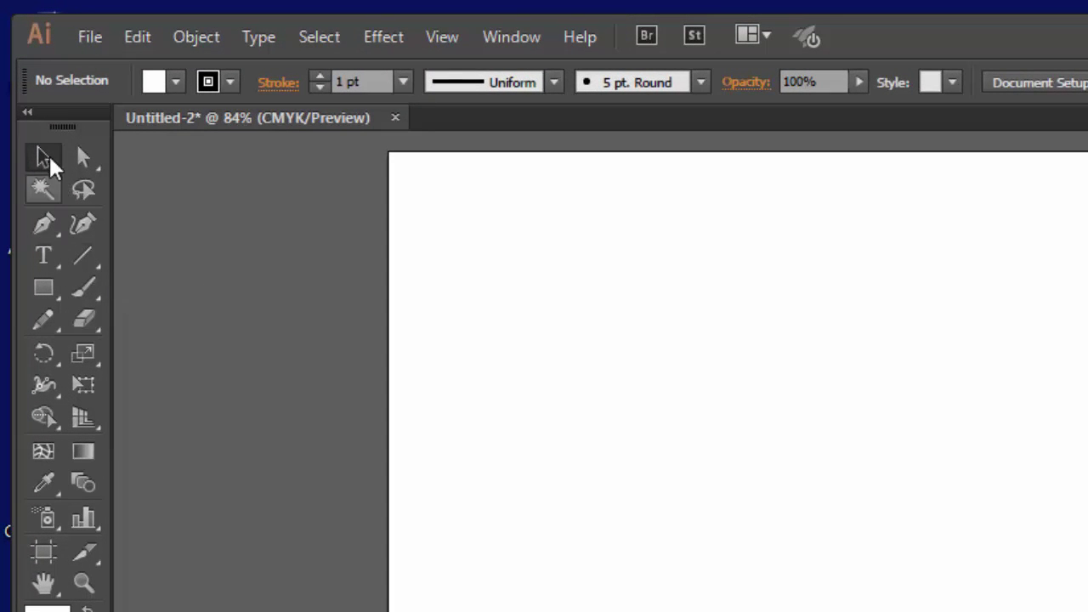
Draw a slanted straight line near the artboard's top-left with the Line Segment Tool.
left_click(28, 115)
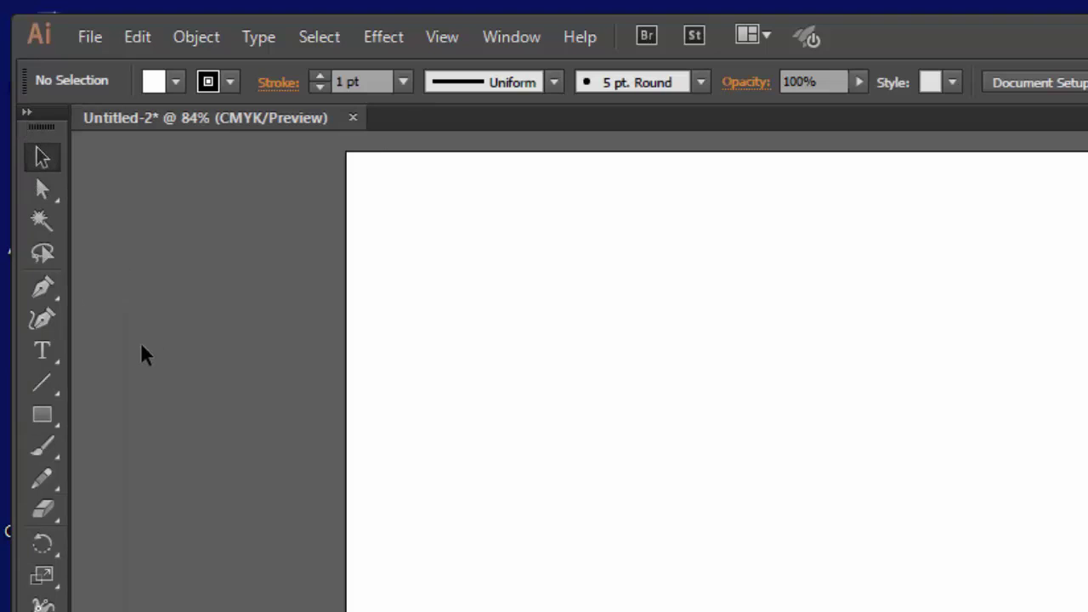
left_click(27, 115)
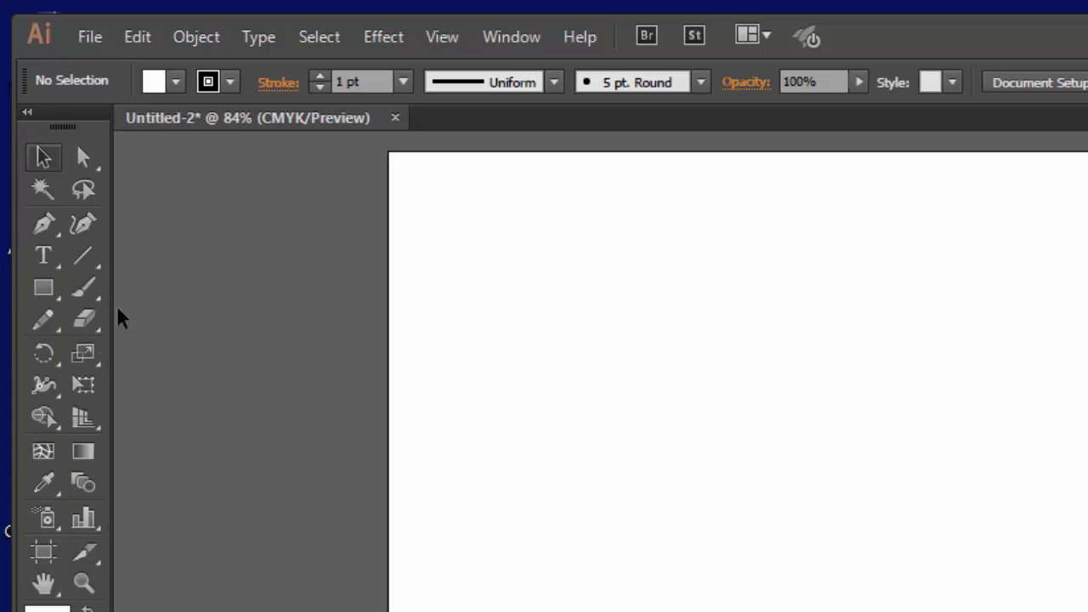
left_click(88, 262)
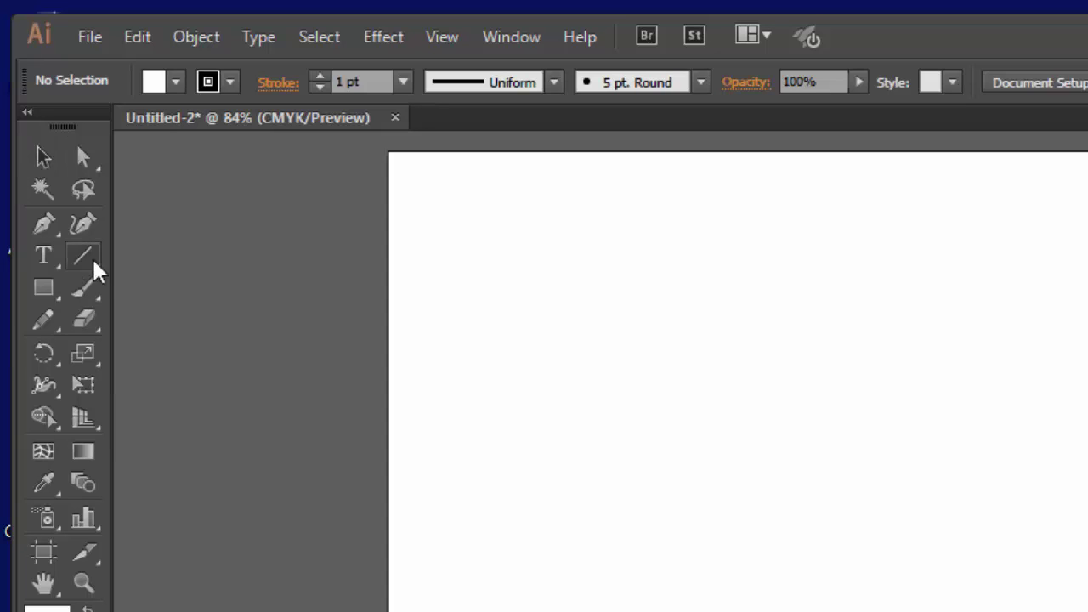
left_click_drag(445, 271, 677, 205)
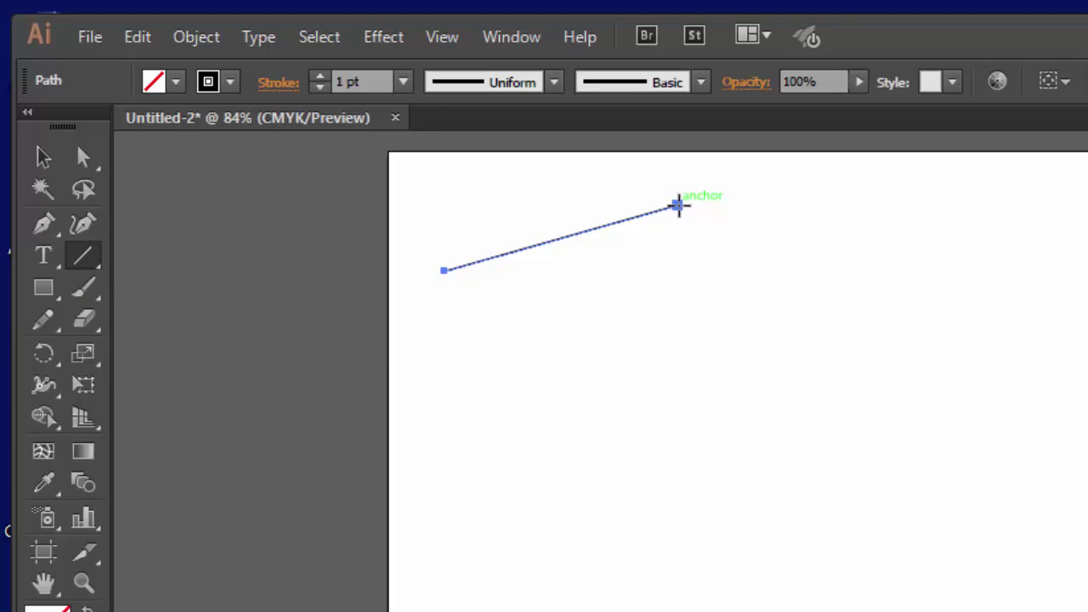
Raise the line's stroke weight to 6 pt.
left_click(325, 77)
left_click(324, 77)
left_click(325, 76)
left_click(326, 76)
left_click(326, 76)
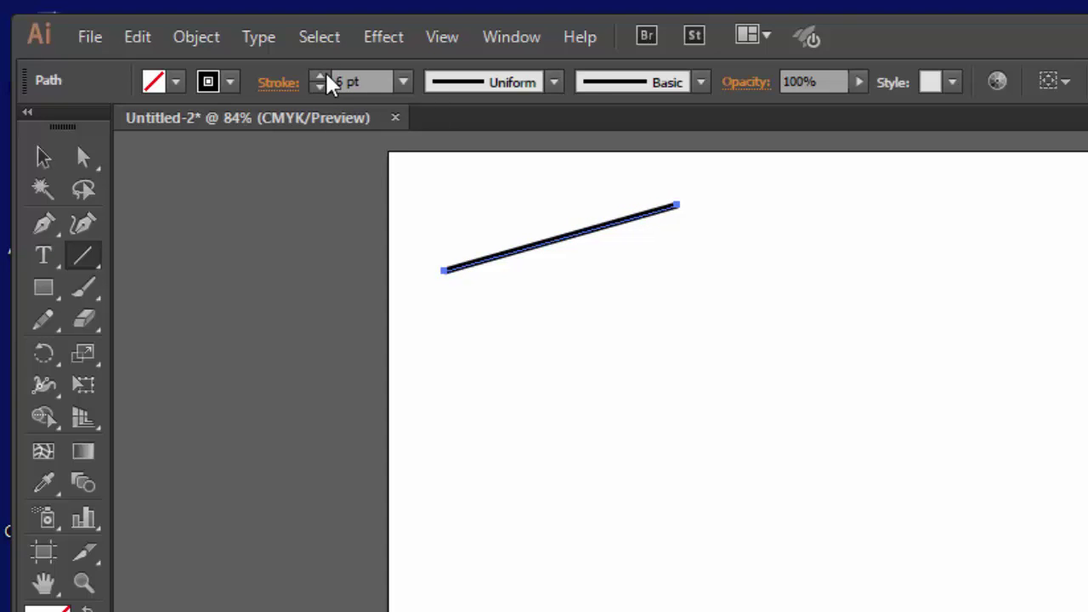
Draw four default-outlined rectangles: wide, tall, smaller wide, and an ~82.44 pt square.
left_click(51, 291)
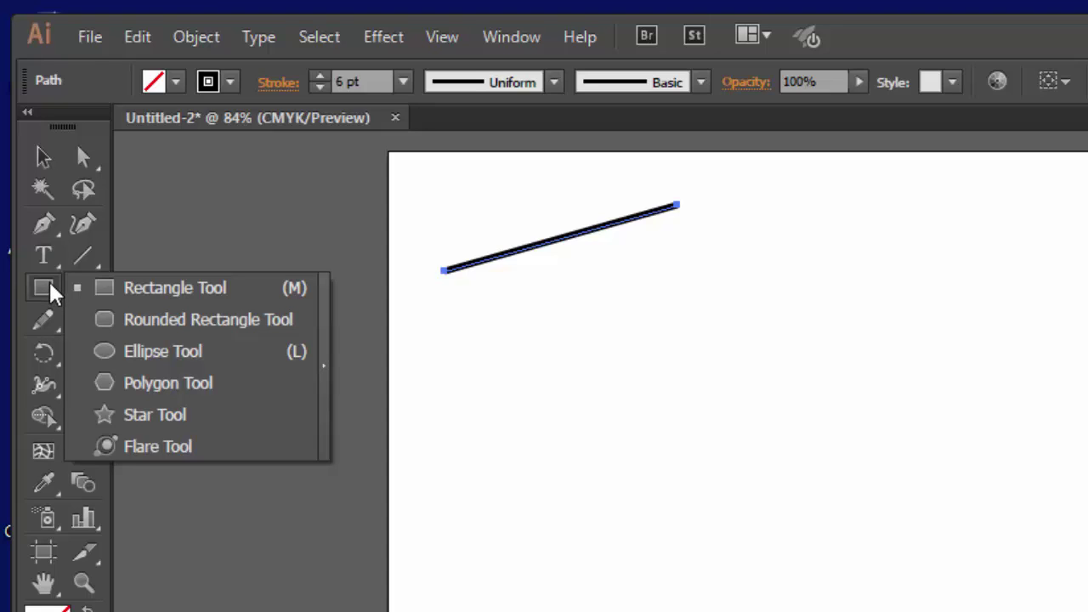
left_click(97, 290)
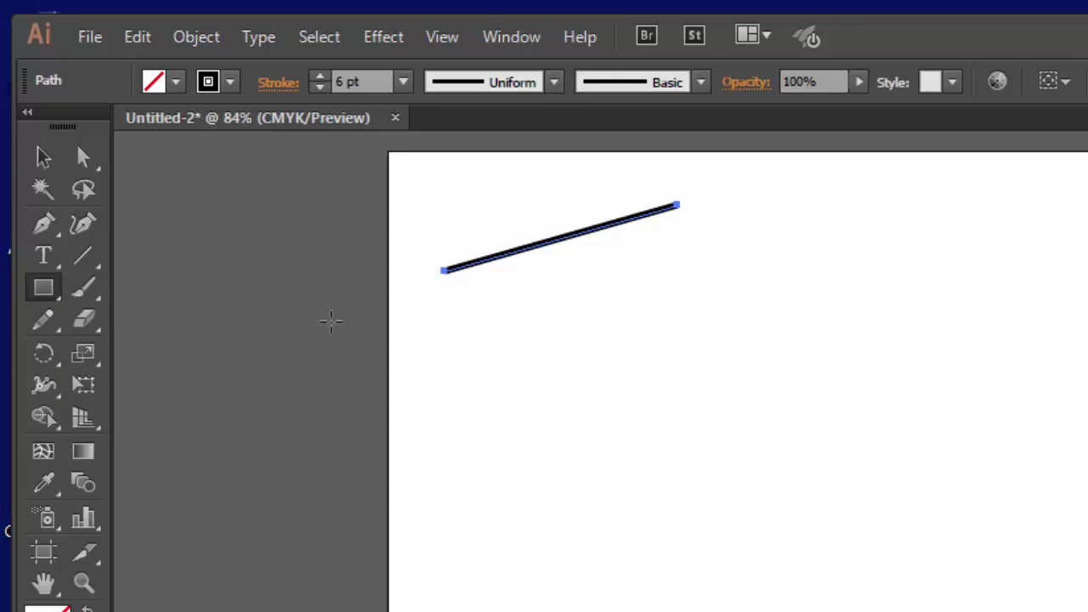
key("d")
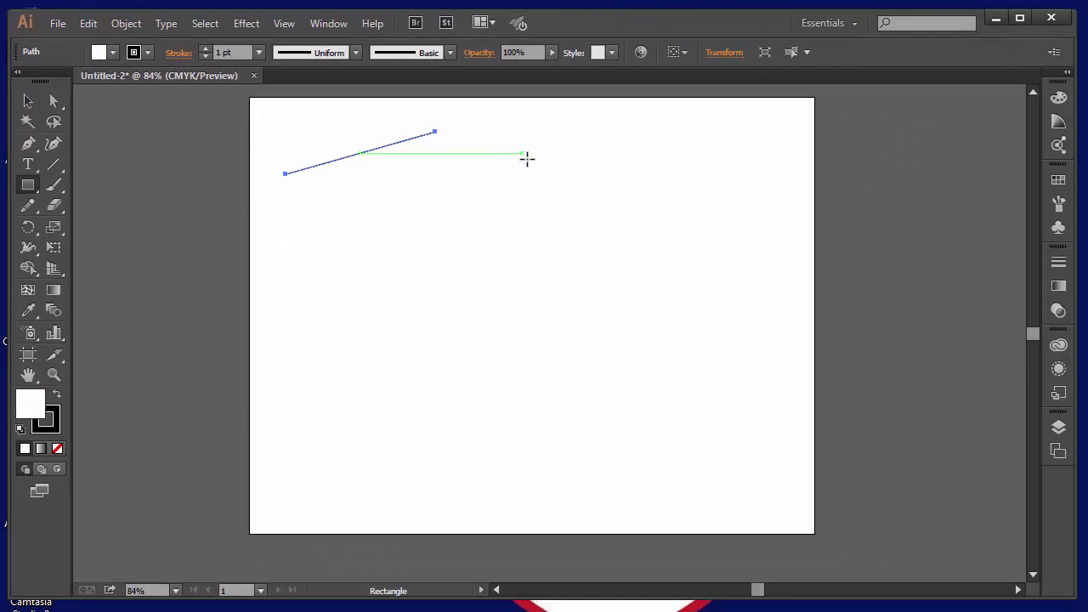
mouse_move(680, 200)
left_mouse_down()
mouse_move(864, 263)
mouse_move(676, 219)
left_mouse_up()
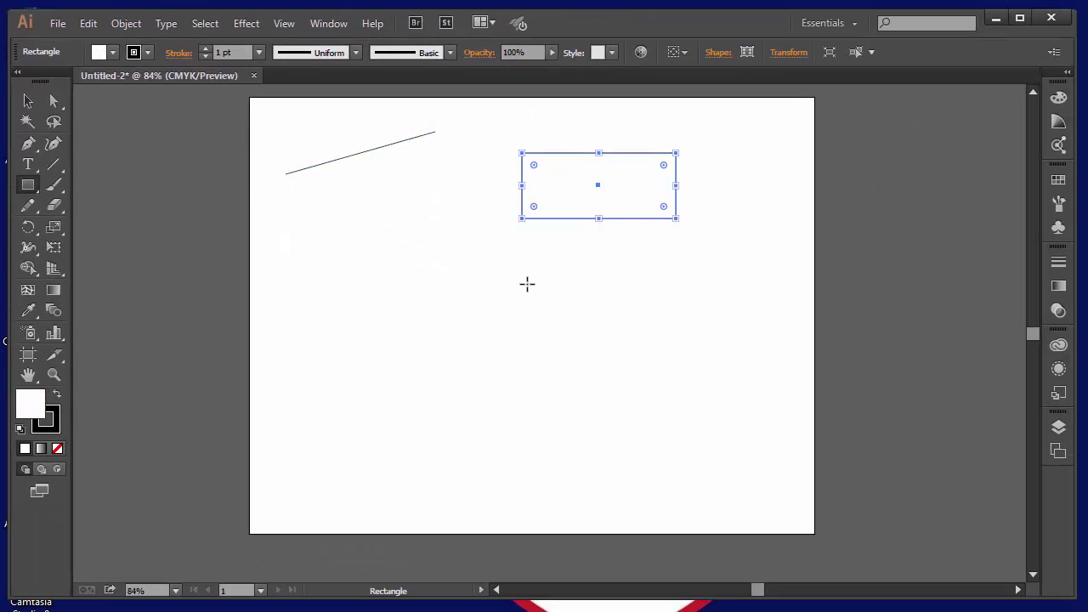
left_click_drag(384, 185, 456, 303)
left_click_drag(489, 239, 599, 293)
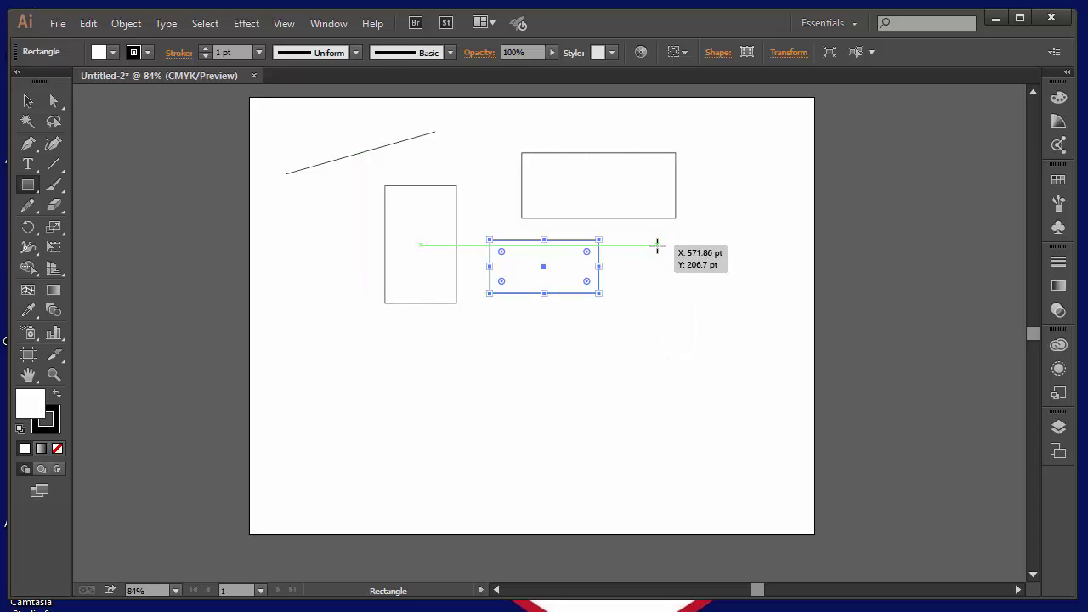
left_click_drag(657, 244, 716, 303)
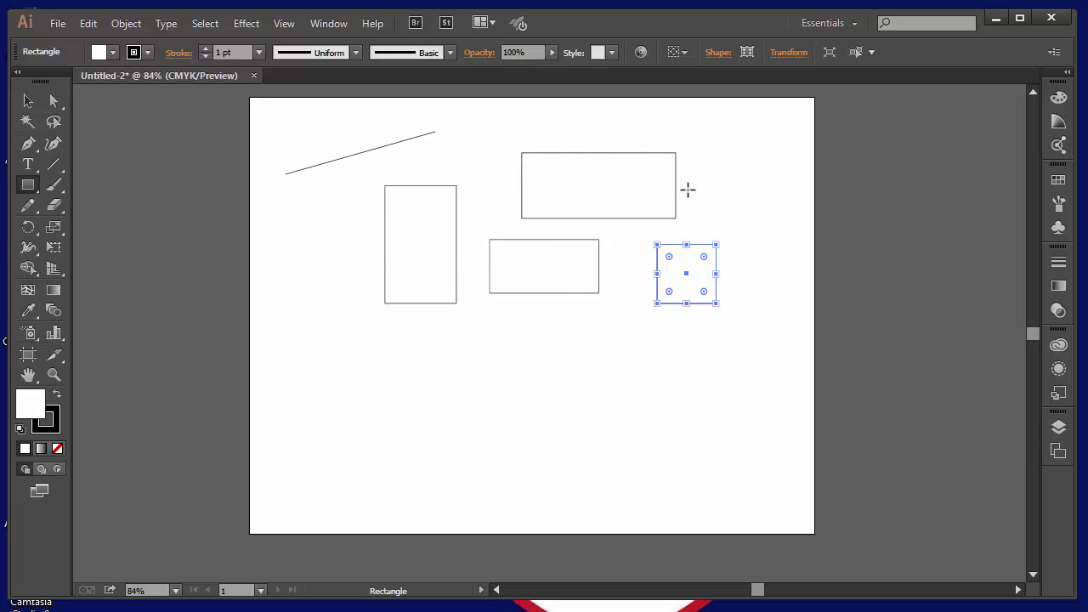
Draw a roughly 144 × 56 pt rounded rectangle below the shapes, then make its corners rounder.
left_click(31, 189)
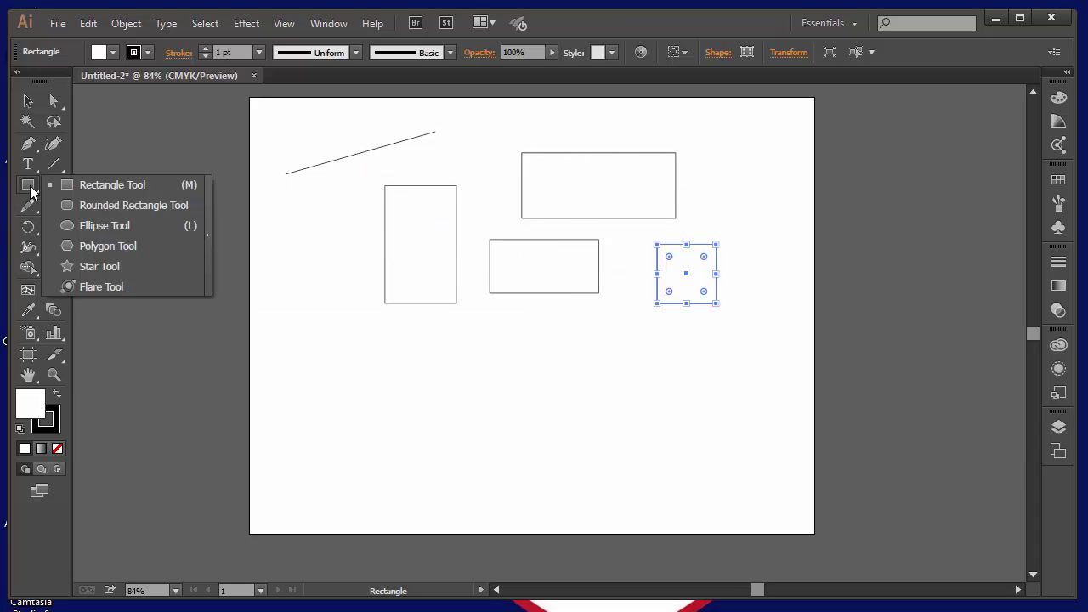
left_click(109, 206)
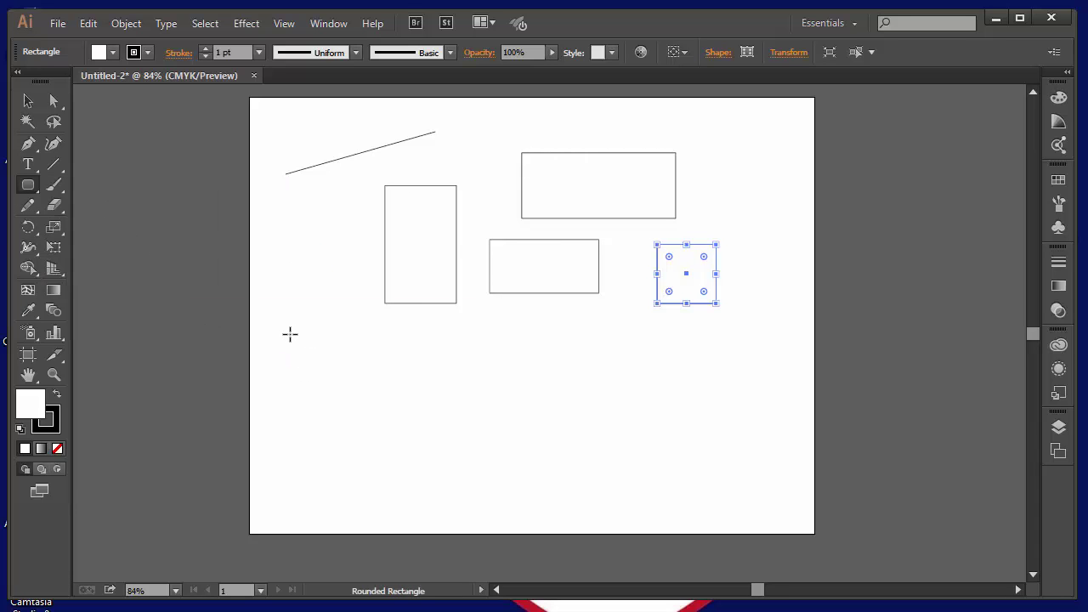
left_click_drag(289, 332, 394, 376)
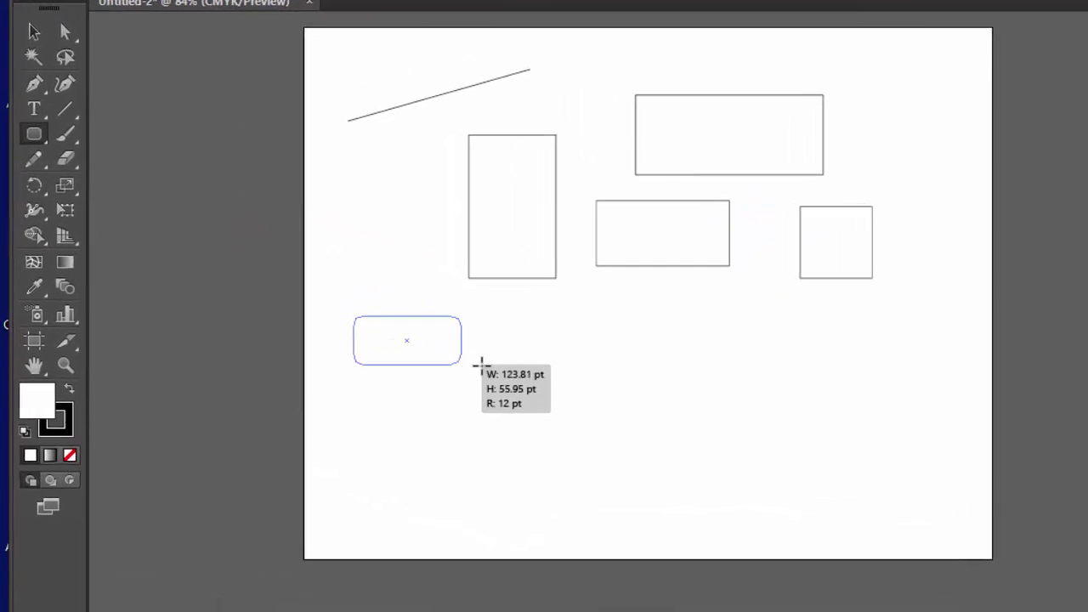
left_click_drag(480, 363, 513, 386)
left_click_drag(583, 379, 552, 368)
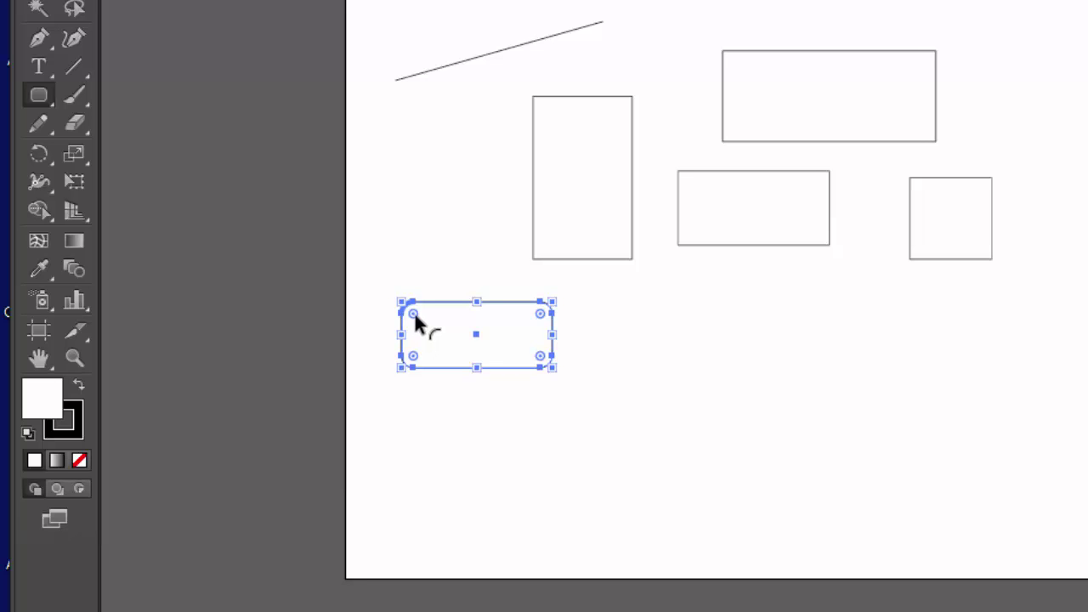
mouse_move(414, 314)
left_mouse_down()
mouse_move(427, 329)
mouse_move(417, 315)
left_mouse_up()
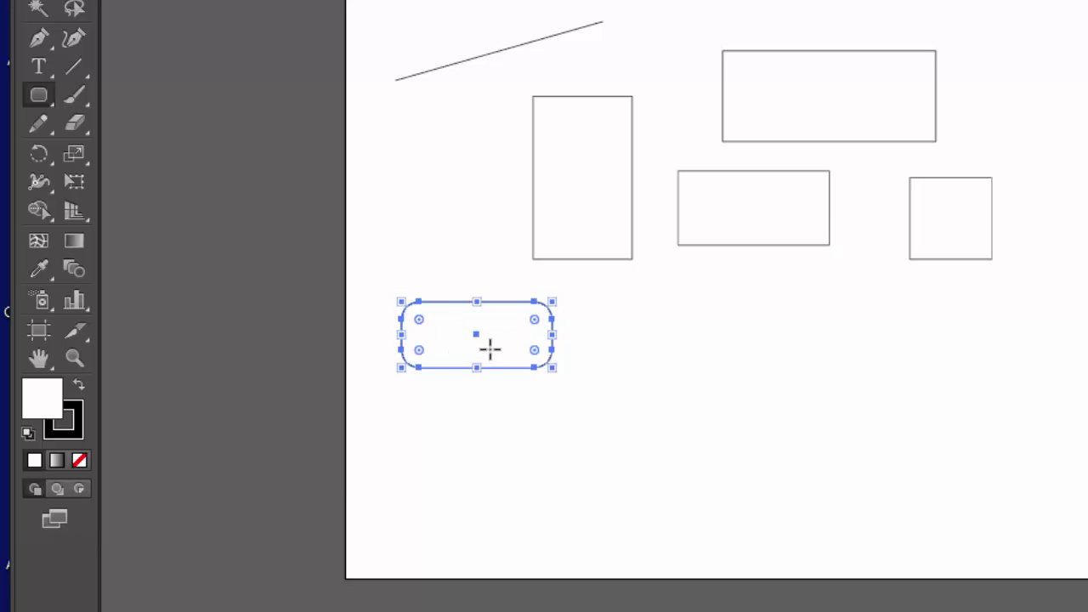
Draw a wide ellipse, a tall ellipse and a circle in a row with the Ellipse Tool.
left_click(37, 90)
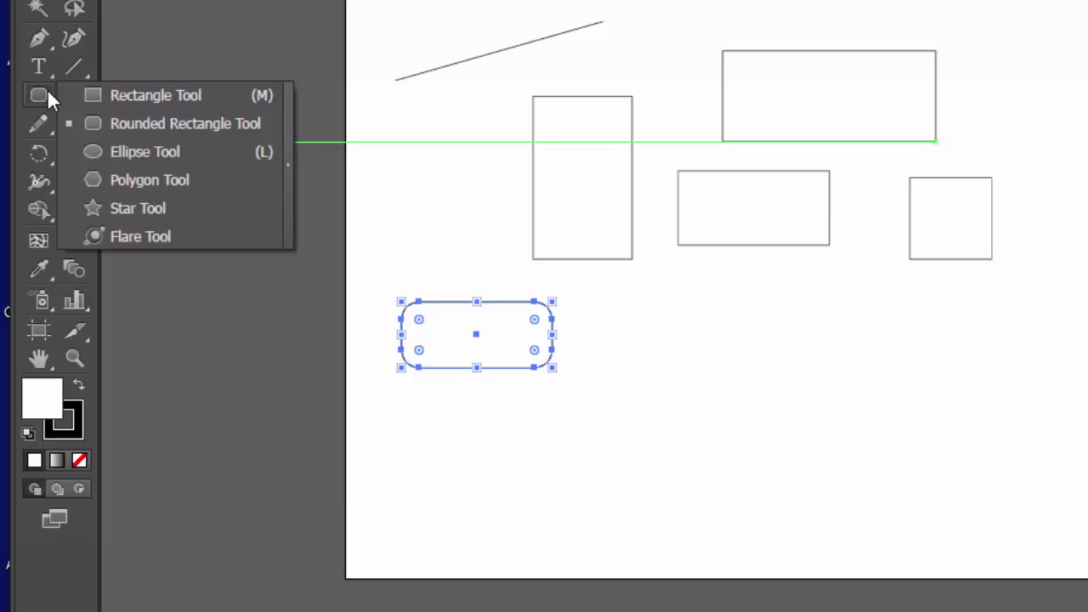
left_click(140, 153)
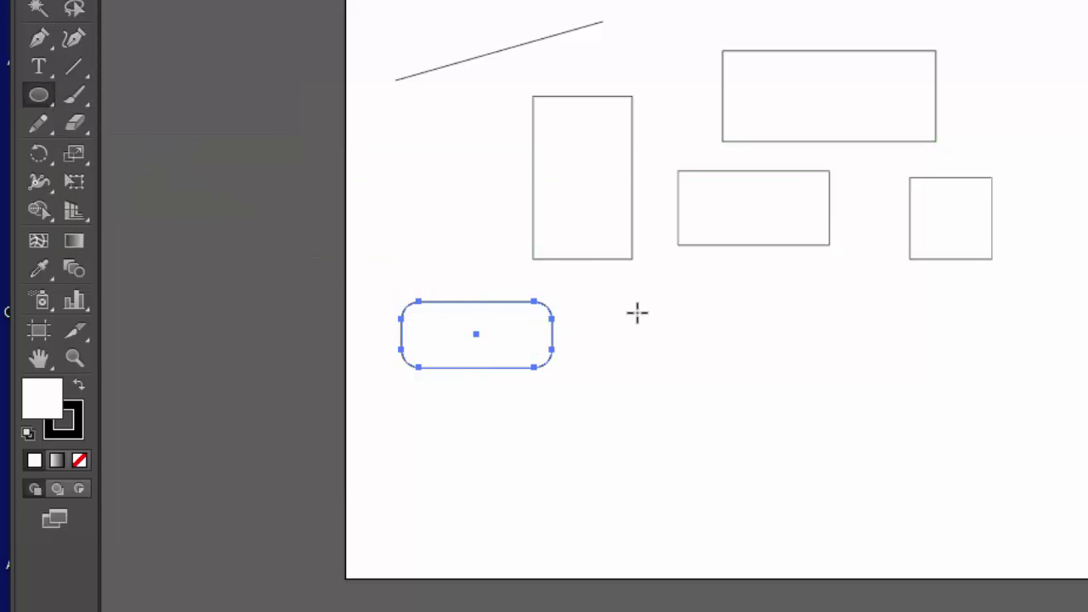
left_click_drag(625, 296, 782, 345)
left_click_drag(830, 286, 896, 417)
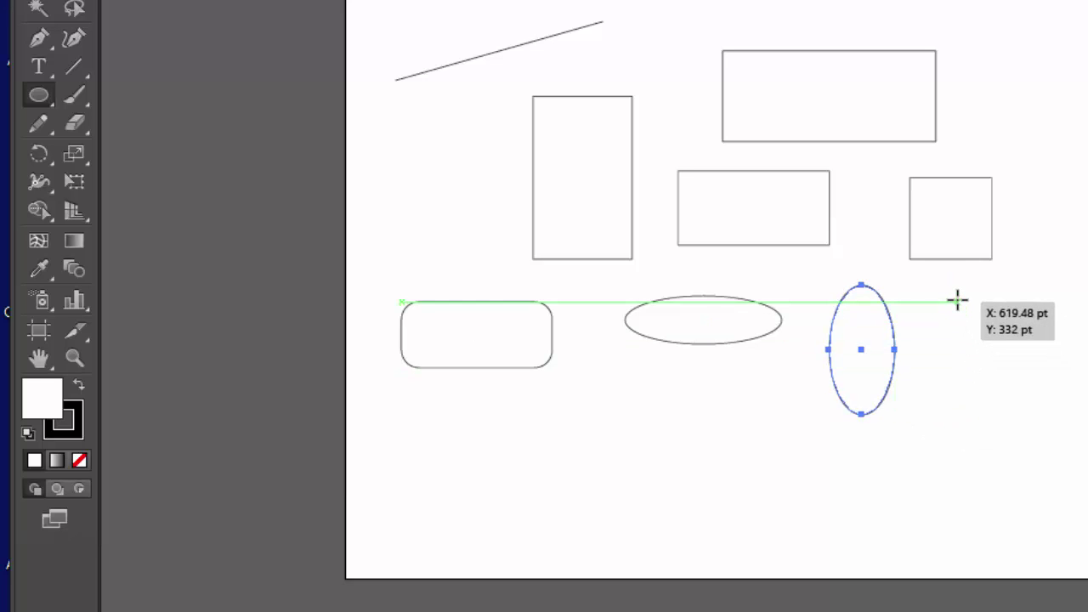
left_click_drag(956, 297, 1038, 369)
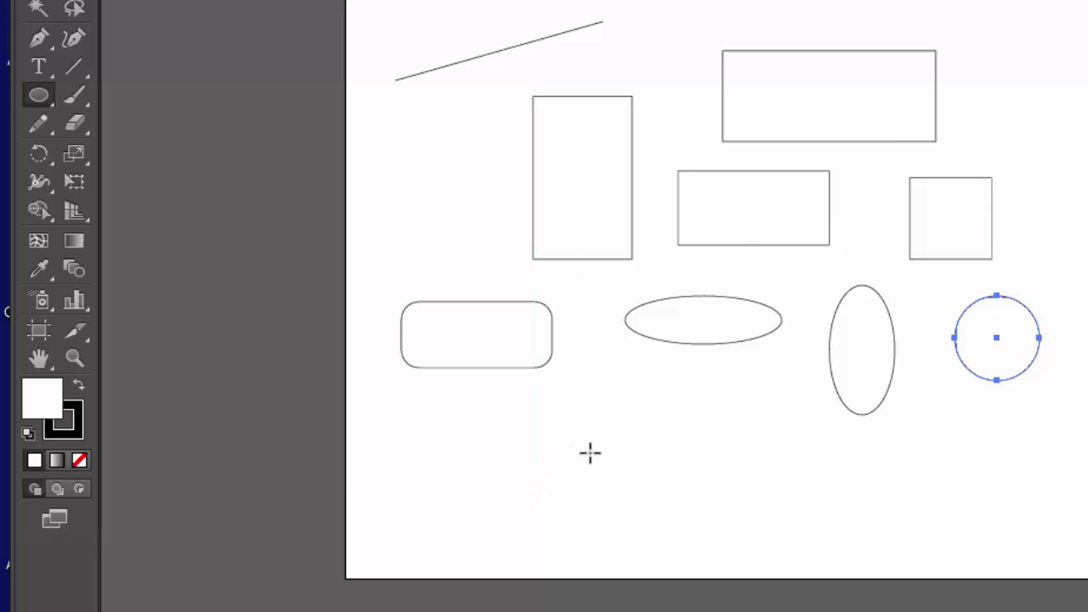
With the Polygon Tool, create a three-sided triangle in the bottom row.
left_click(39, 95)
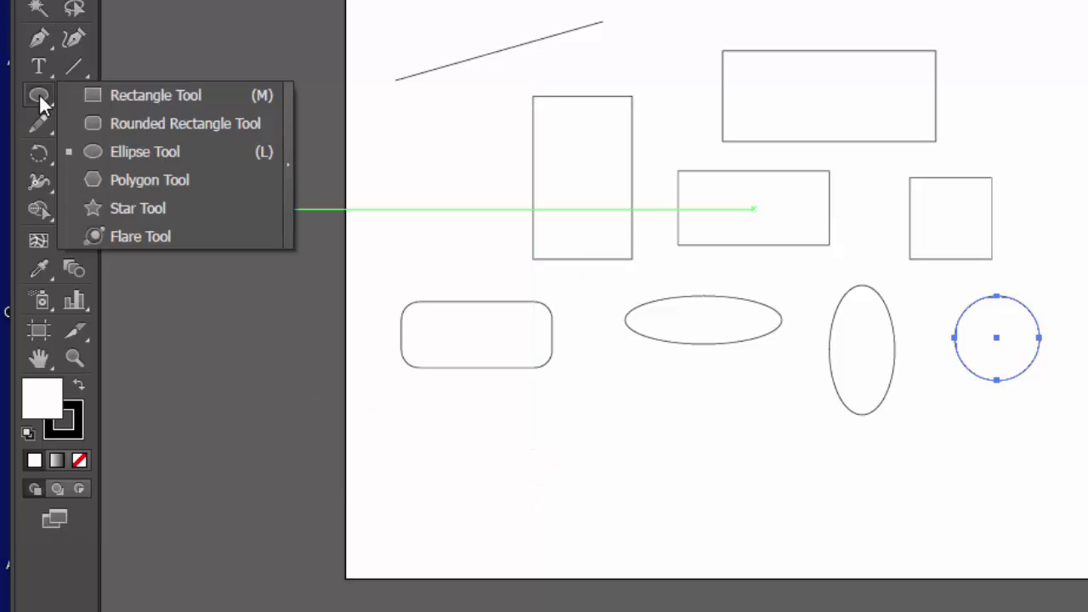
left_click(147, 181)
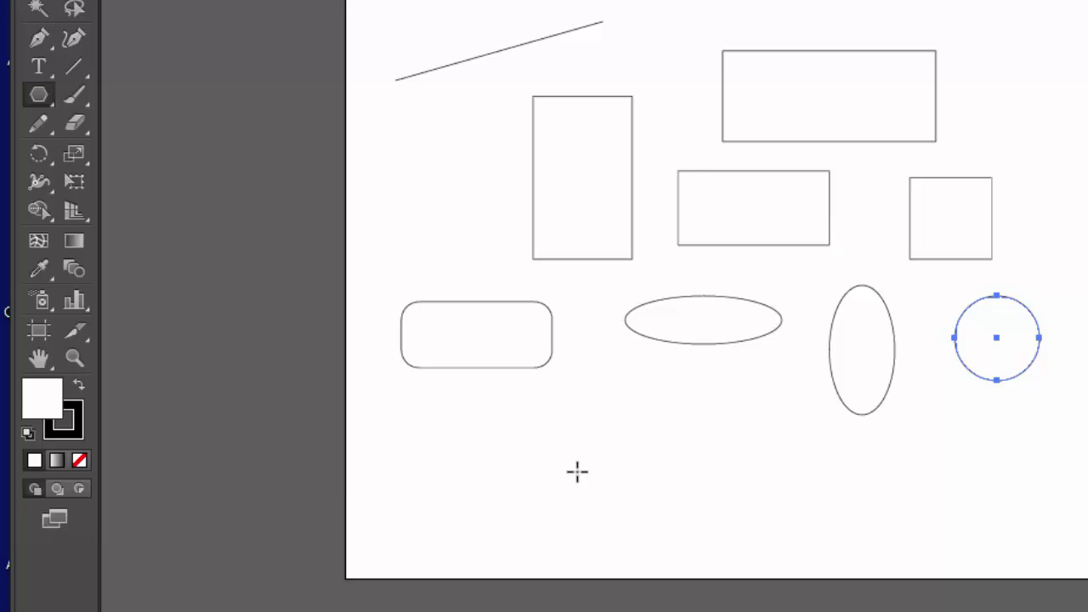
left_click(37, 88)
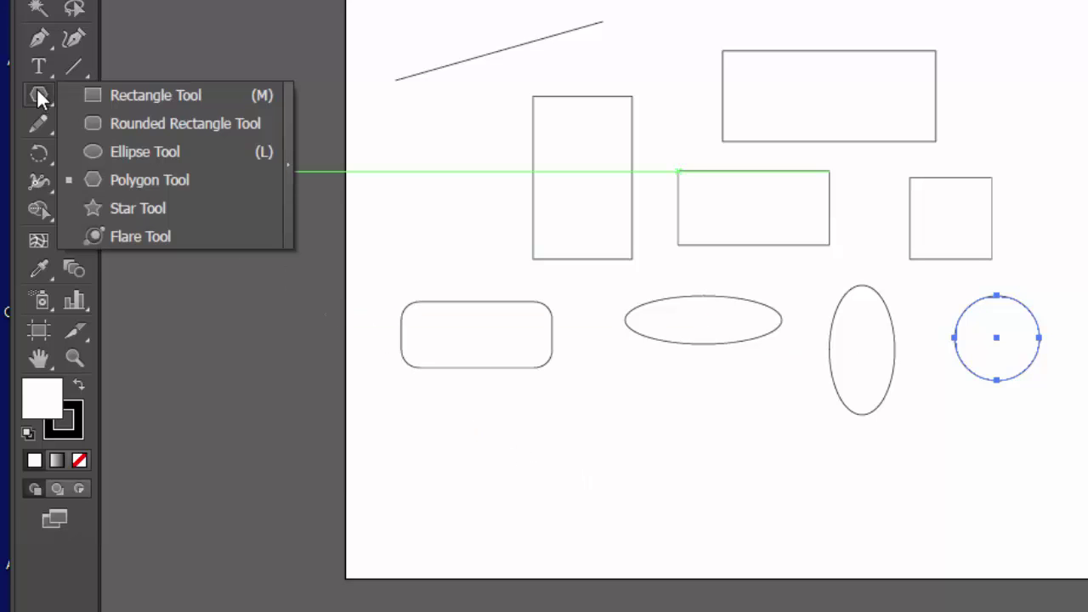
left_click(169, 181)
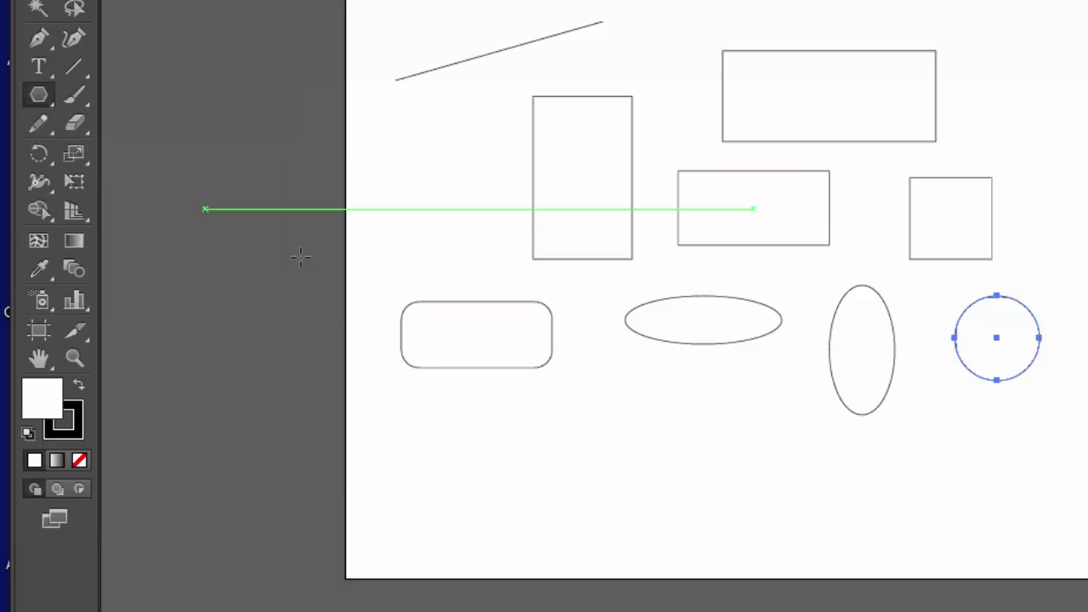
left_click(620, 461)
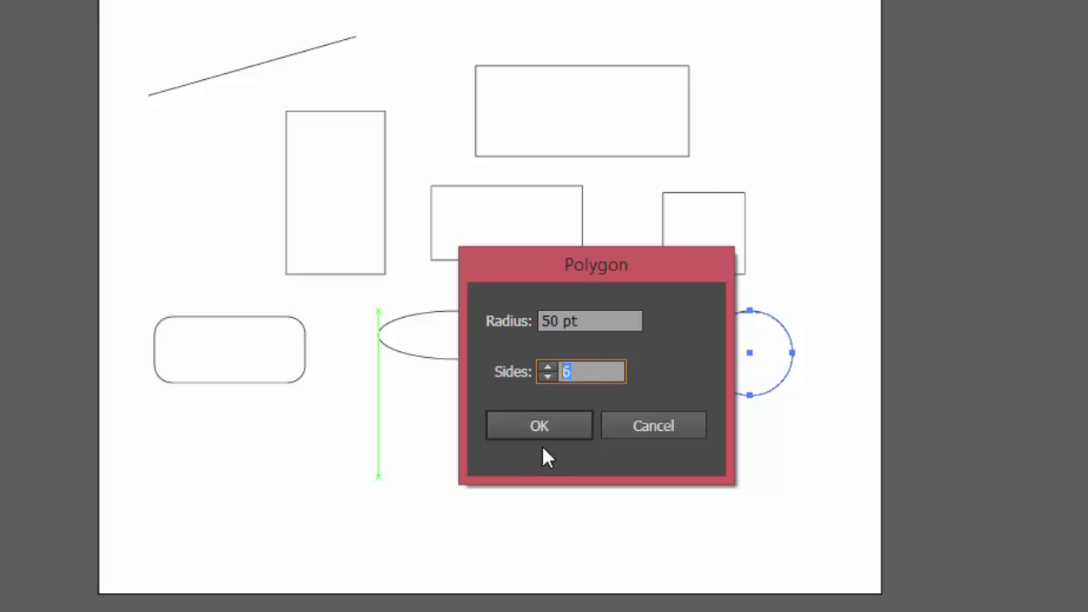
type("3")
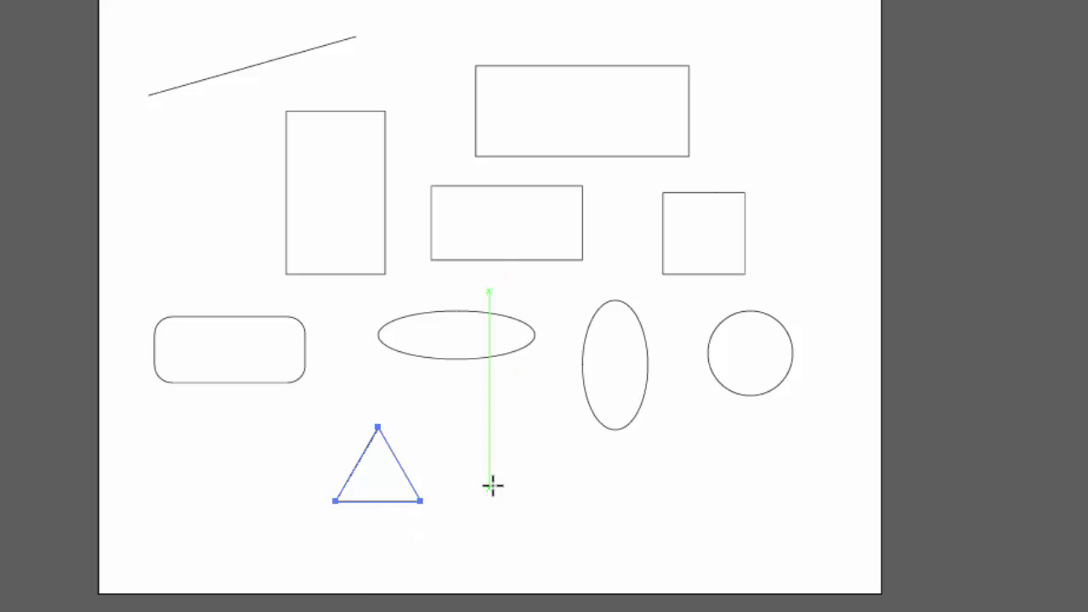
Add a 6-sided hexagon, an 8-sided octagon and a 16-sided polygon to the bottom row.
left_click(492, 482)
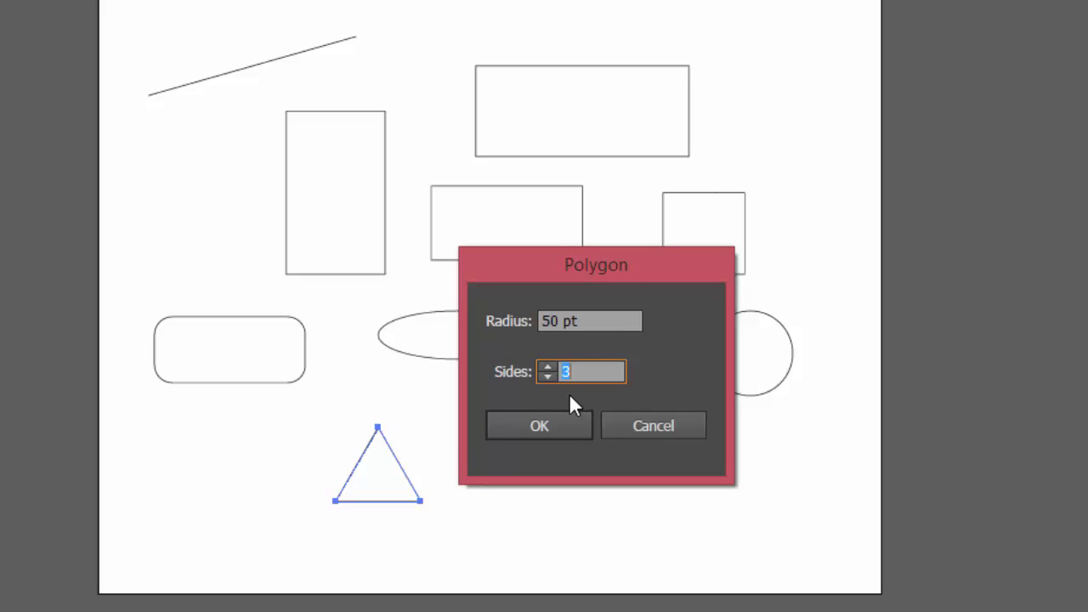
type("6")
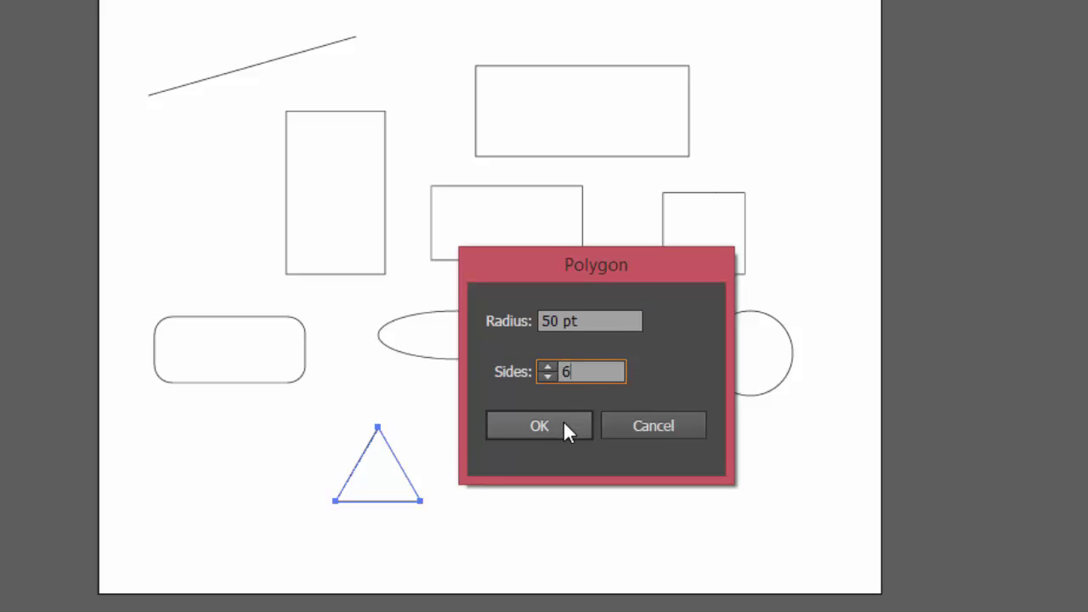
left_click(563, 420)
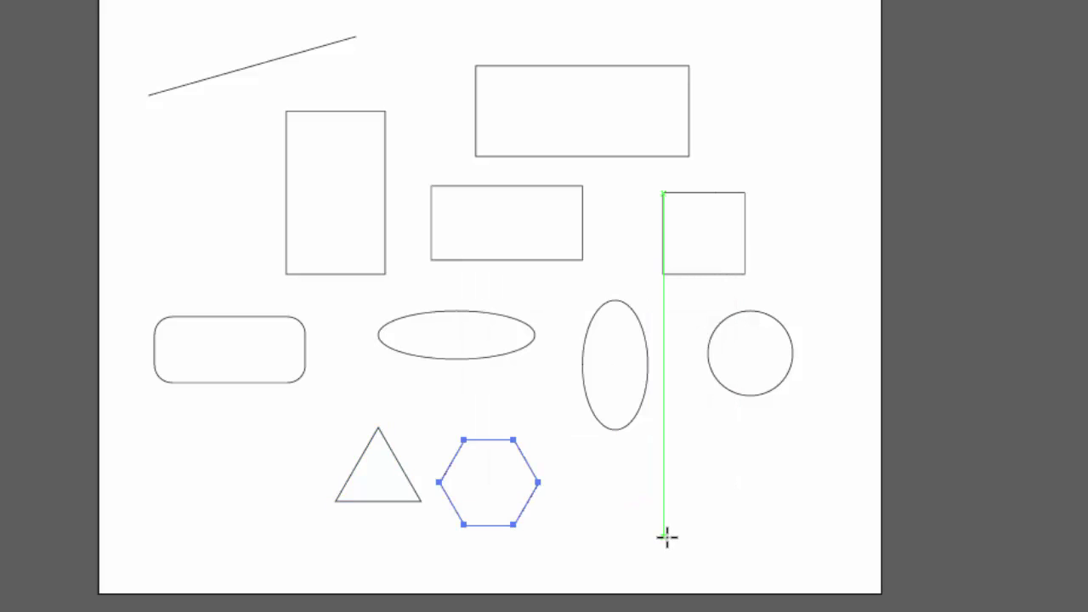
left_click(645, 501)
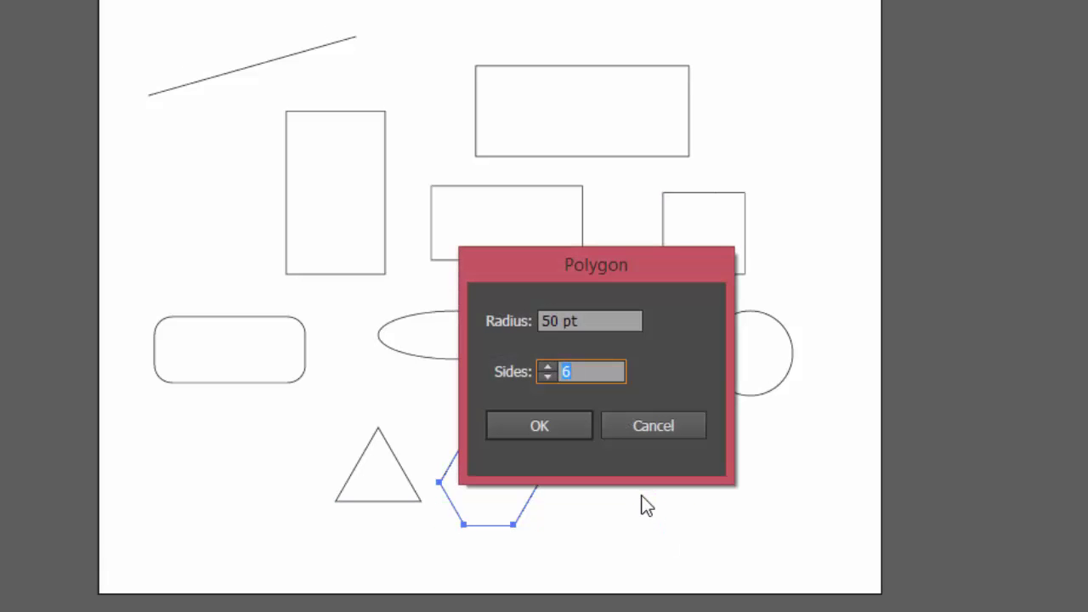
type("8")
left_click(559, 428)
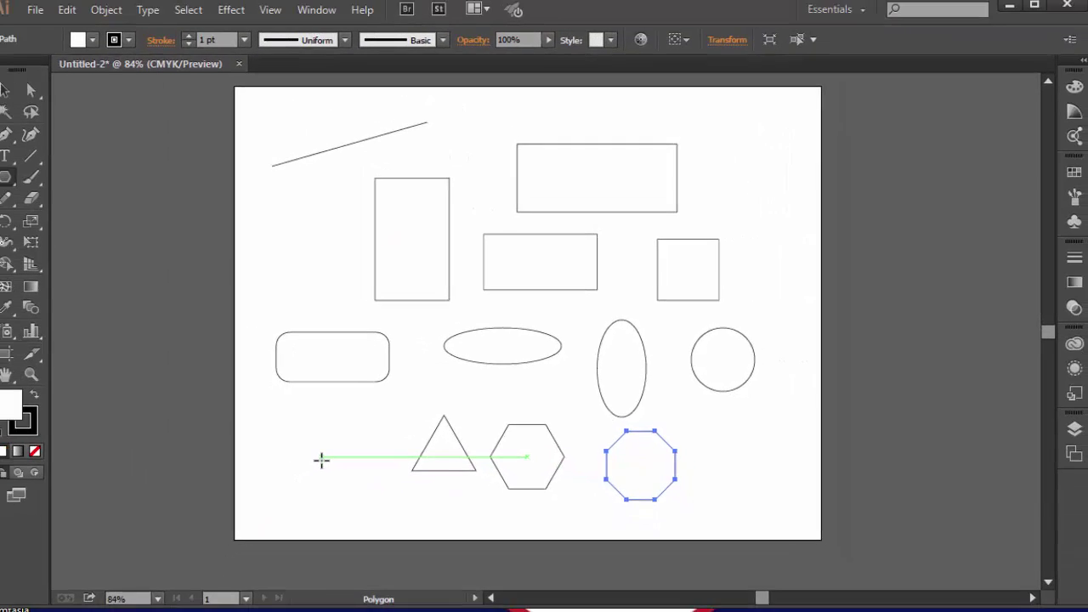
left_click(215, 488)
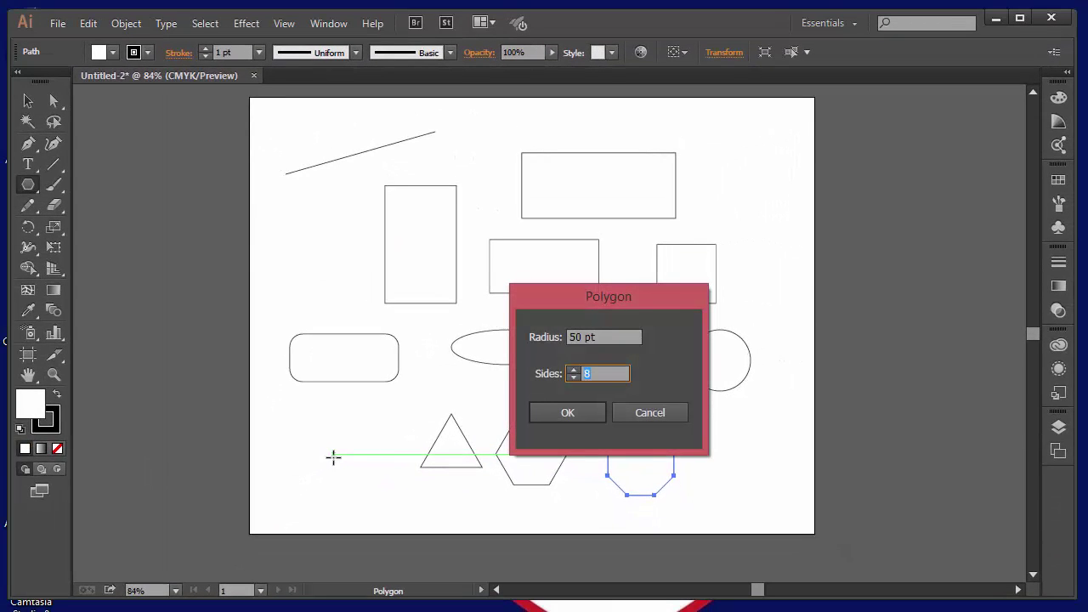
type("16")
left_click(567, 414)
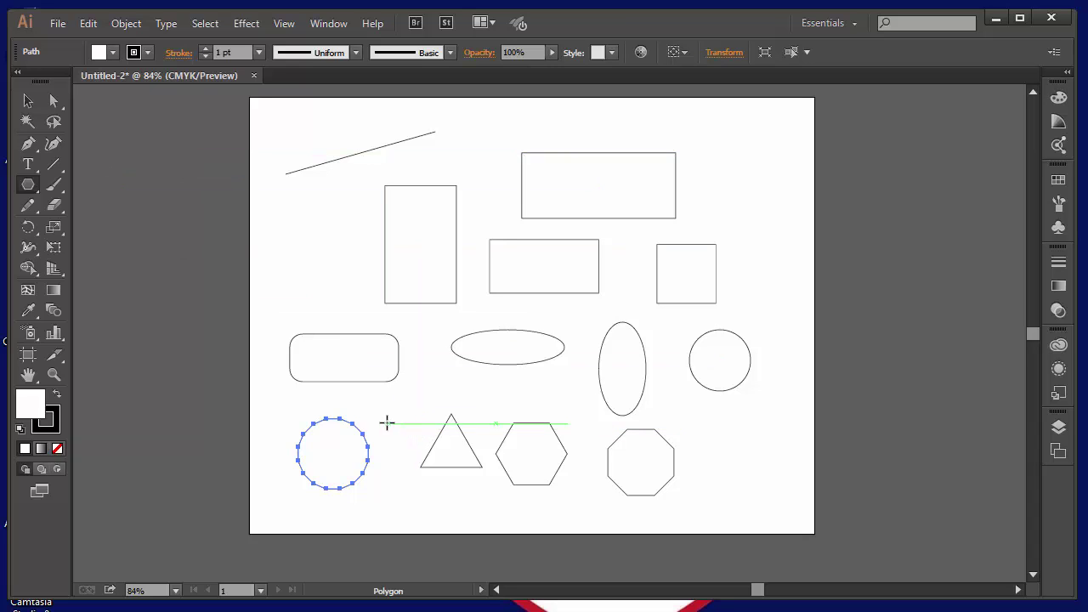
Add a small four-sided square near the artboard's top-left.
left_click(286, 247)
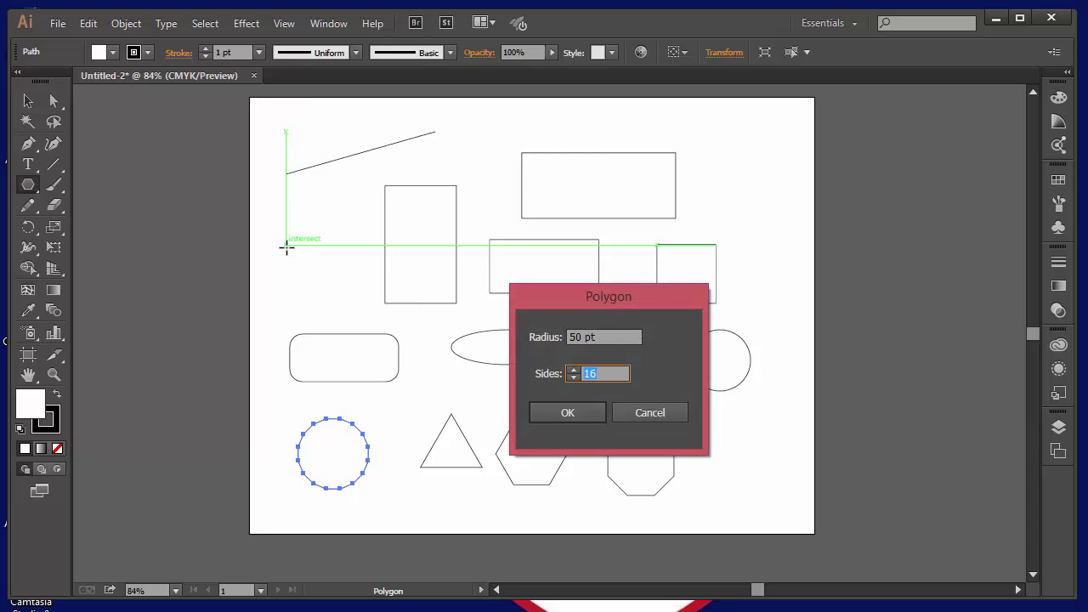
type("4")
left_click(582, 412)
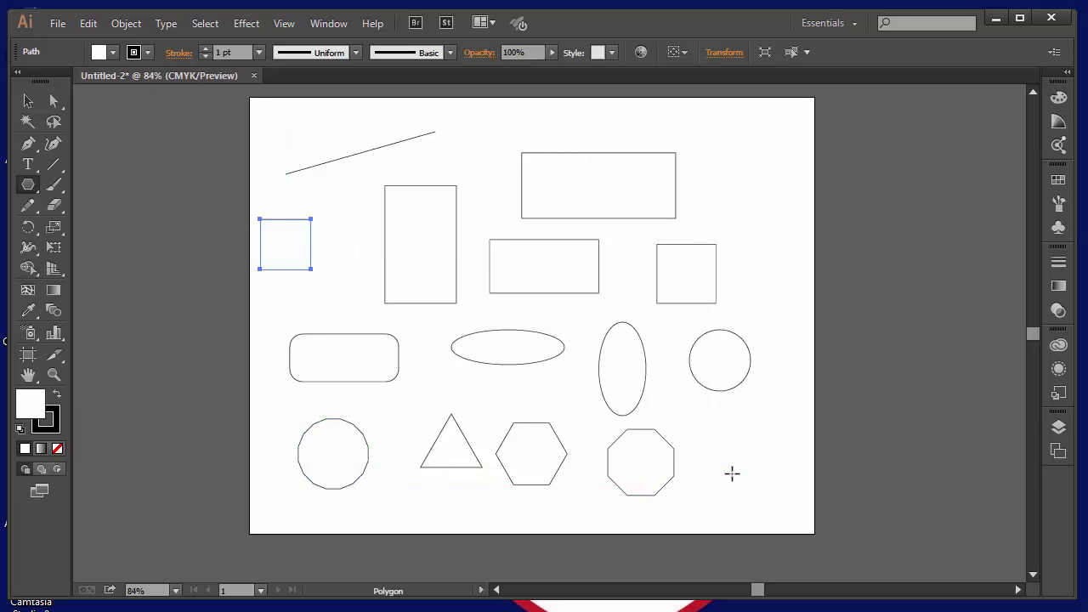
left_click(28, 187)
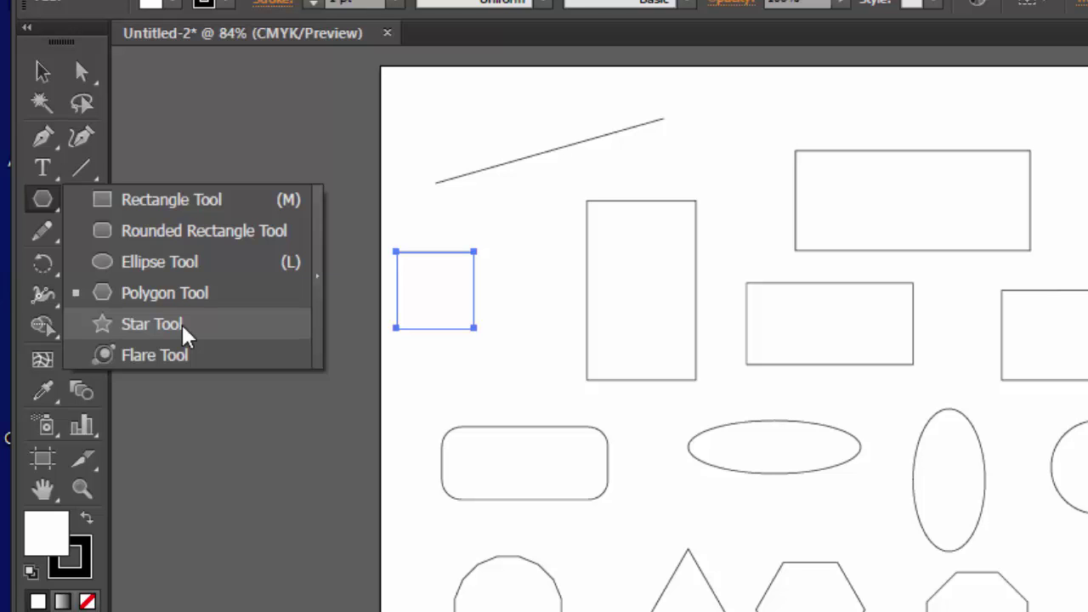
Add a default five-point star beside the octagon and an 8-point star at the top right.
left_click(187, 336)
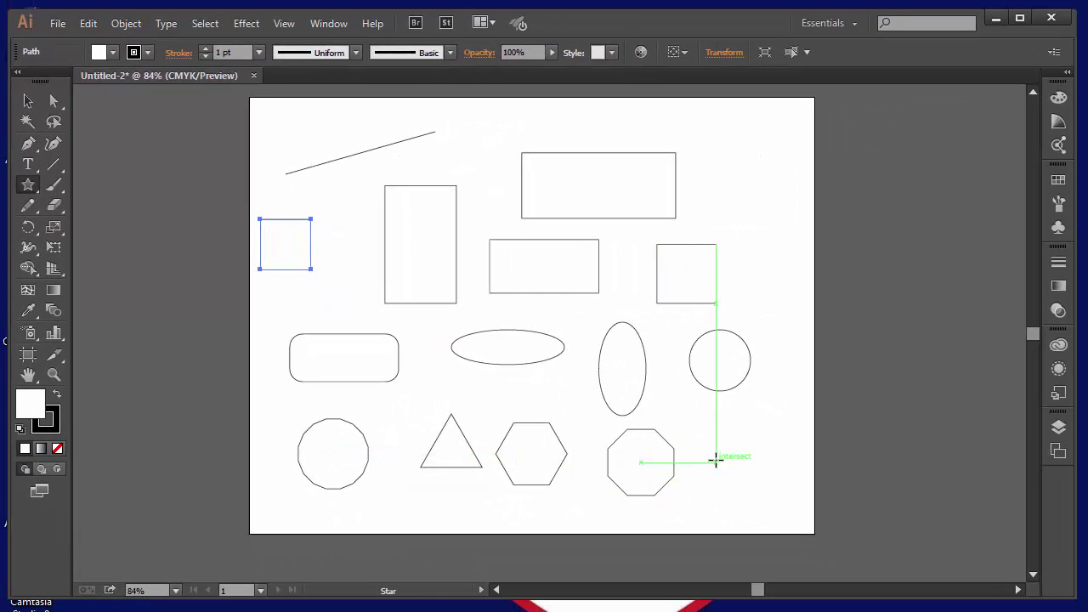
left_click(714, 461)
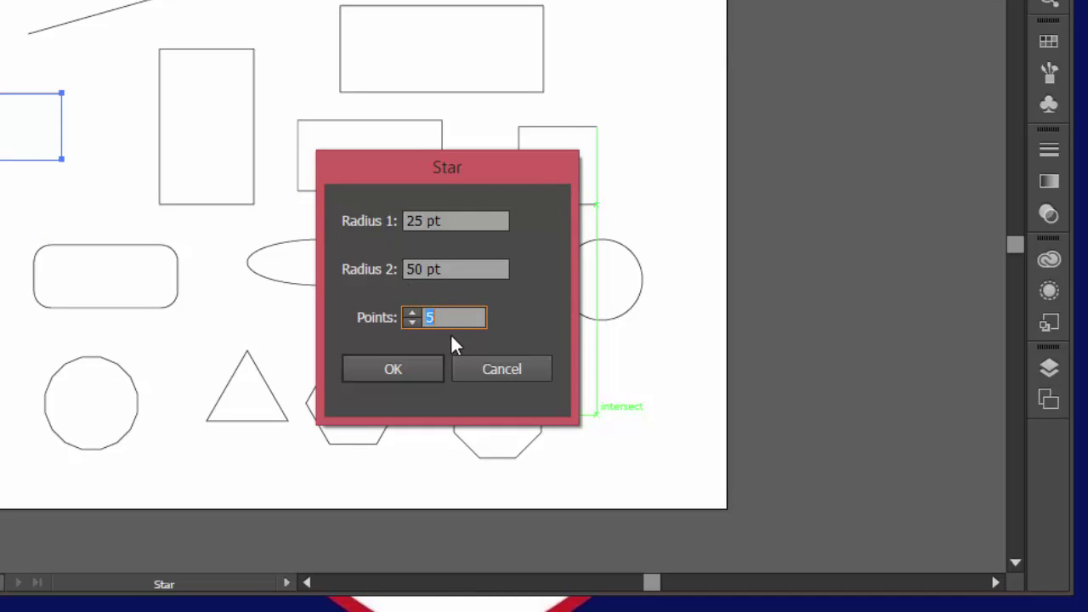
left_click(415, 366)
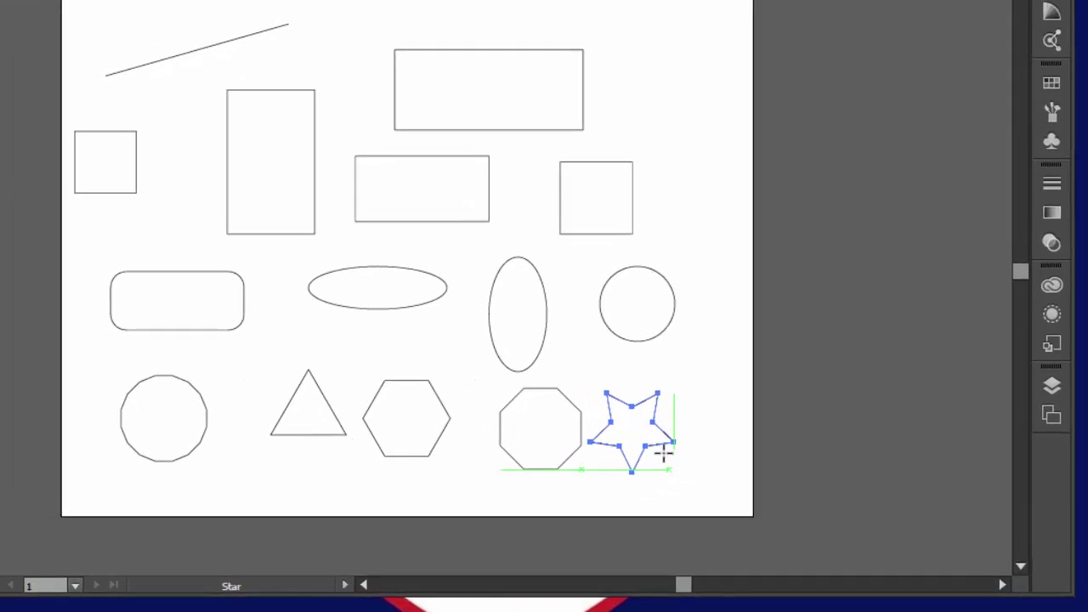
left_click(646, 76)
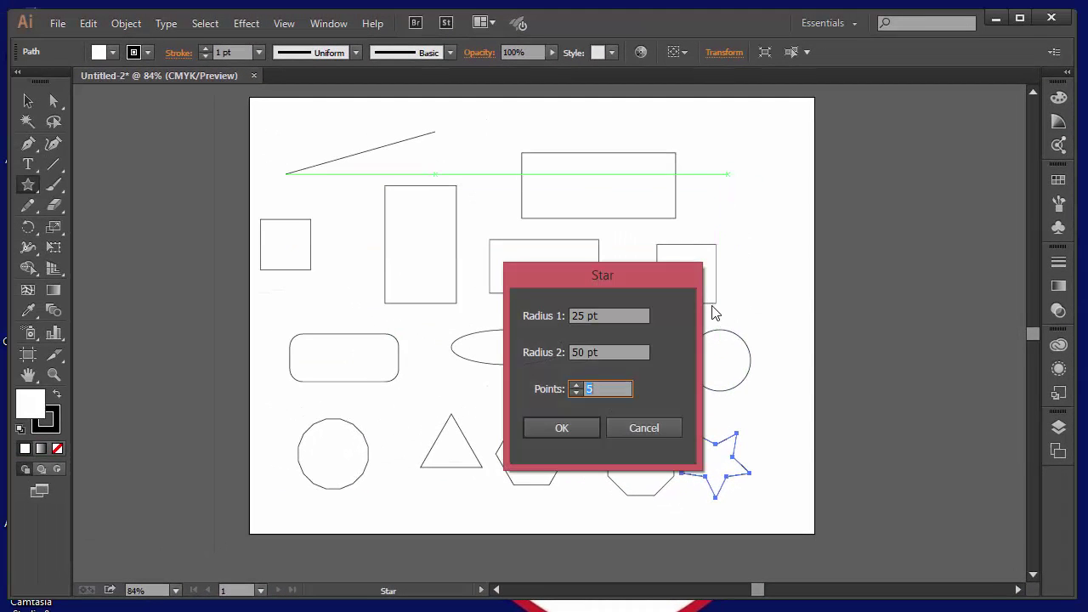
type("8")
left_click(568, 430)
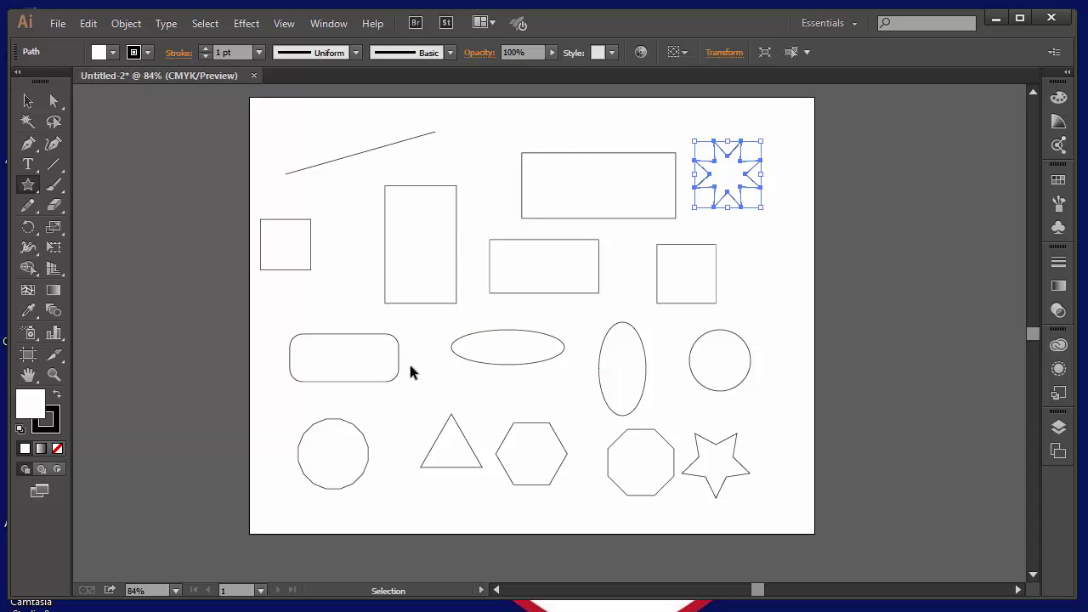
Delete all shapes, then draw one small outlined circle near the top-left and deselect it.
key("ctrl+a")
key("Delete")
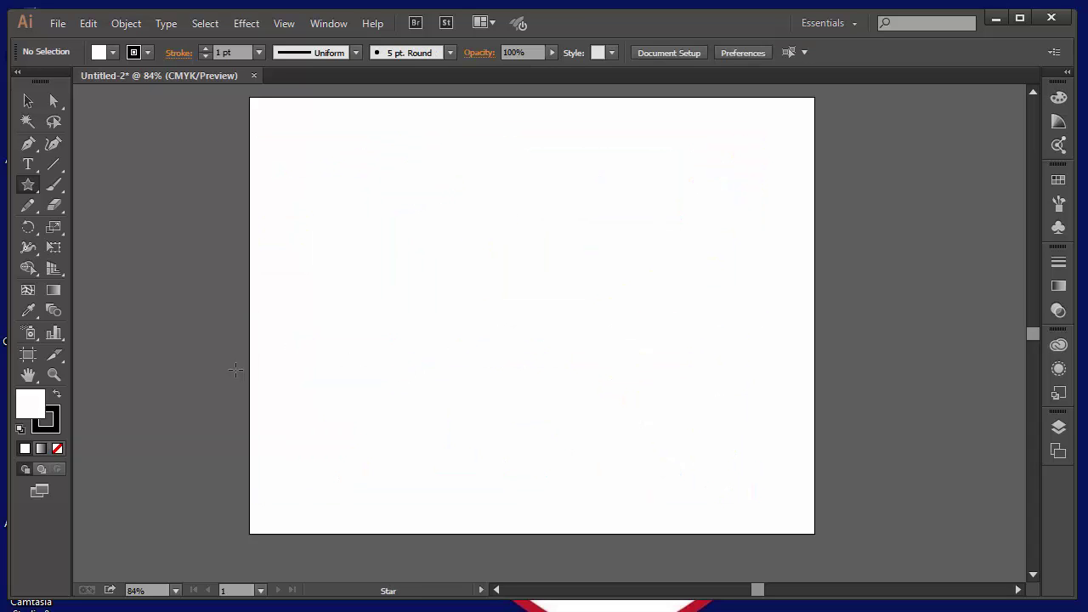
left_click_drag(31, 185, 81, 221)
left_click_drag(318, 161, 363, 218)
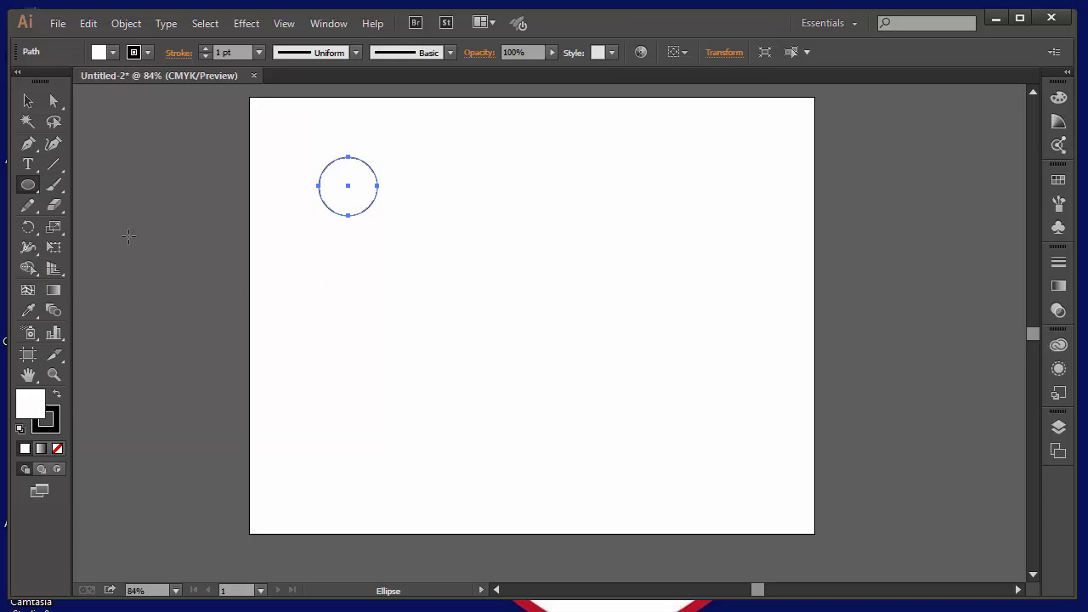
left_click(27, 101)
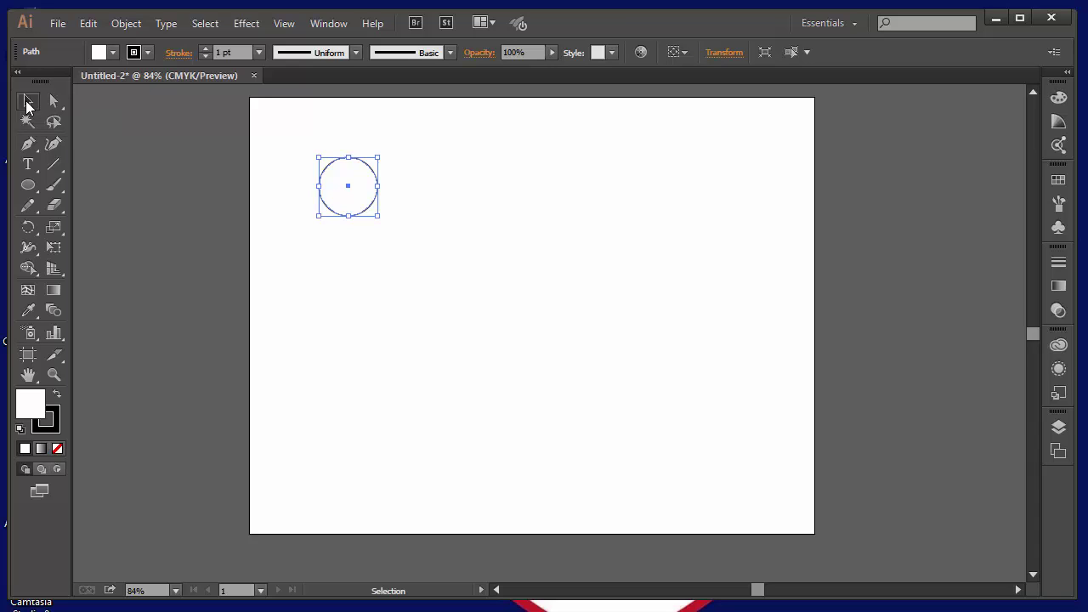
left_click(416, 234)
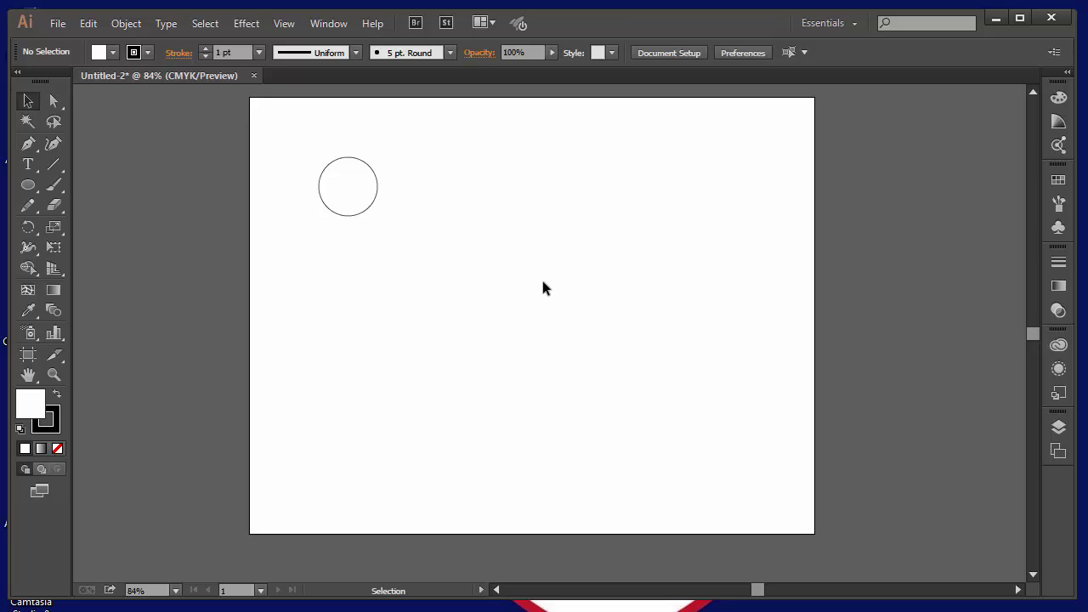
Alt-drag copies of the circle to the right, below, and diagonally across the artboard.
left_click(360, 213)
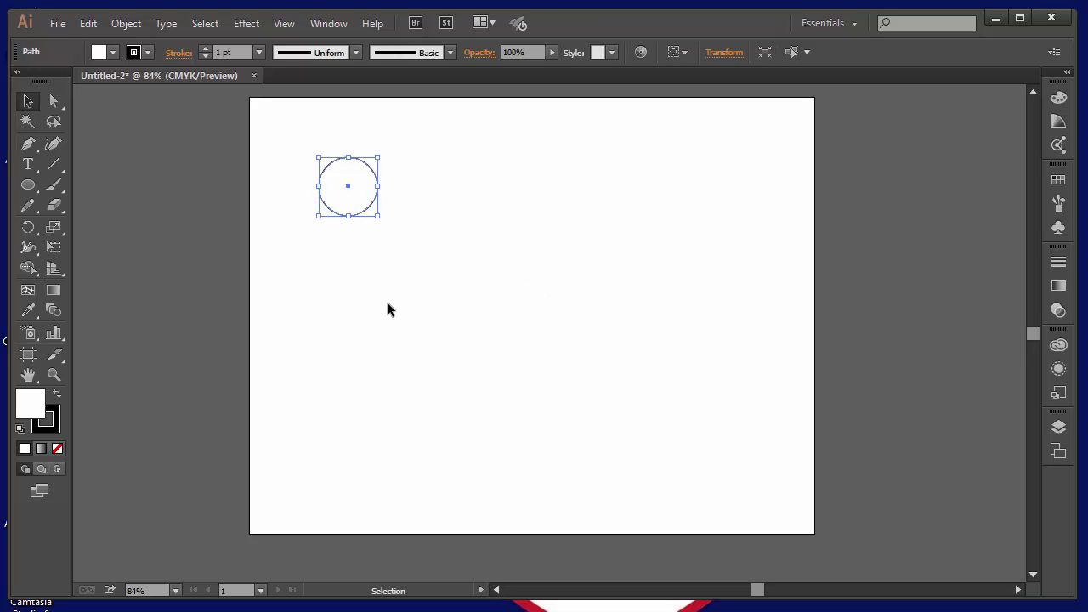
left_click(25, 101)
left_click_drag(362, 213, 485, 217)
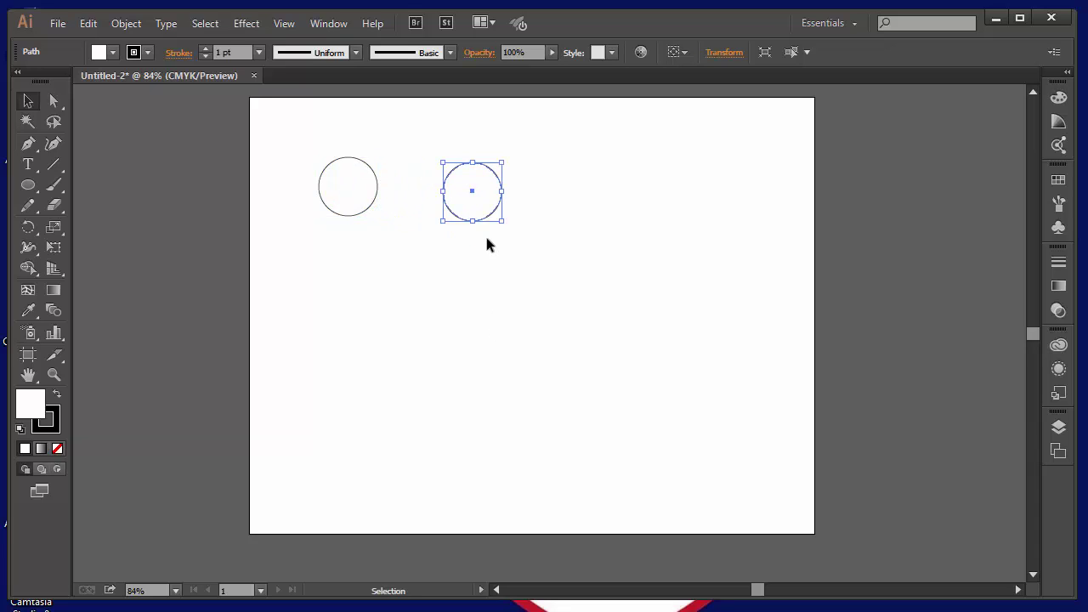
left_click_drag(491, 214, 489, 351)
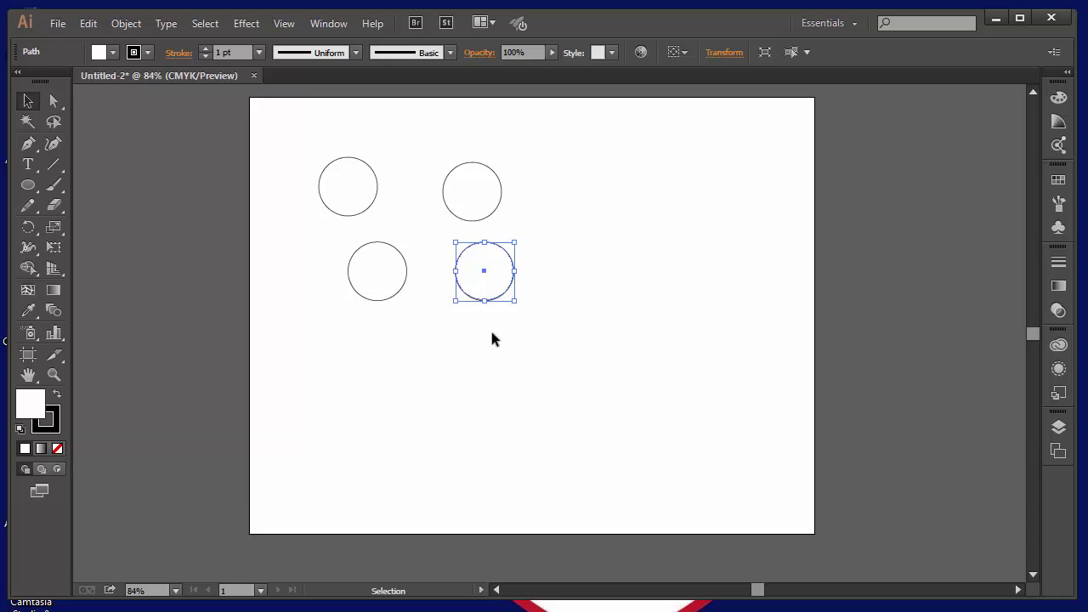
left_click_drag(495, 297, 592, 268)
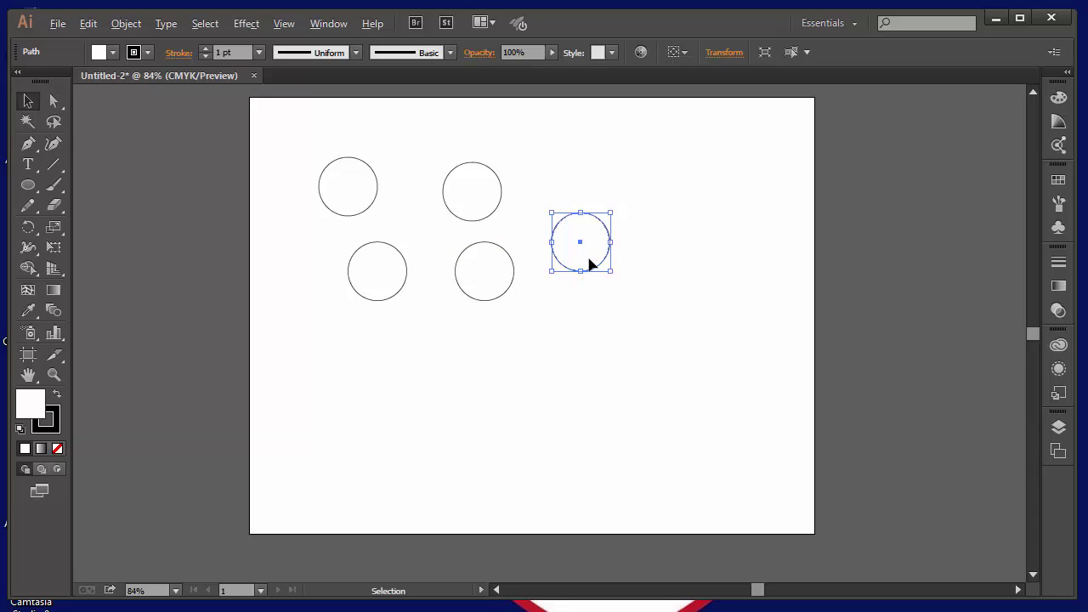
left_click_drag(592, 267, 620, 342)
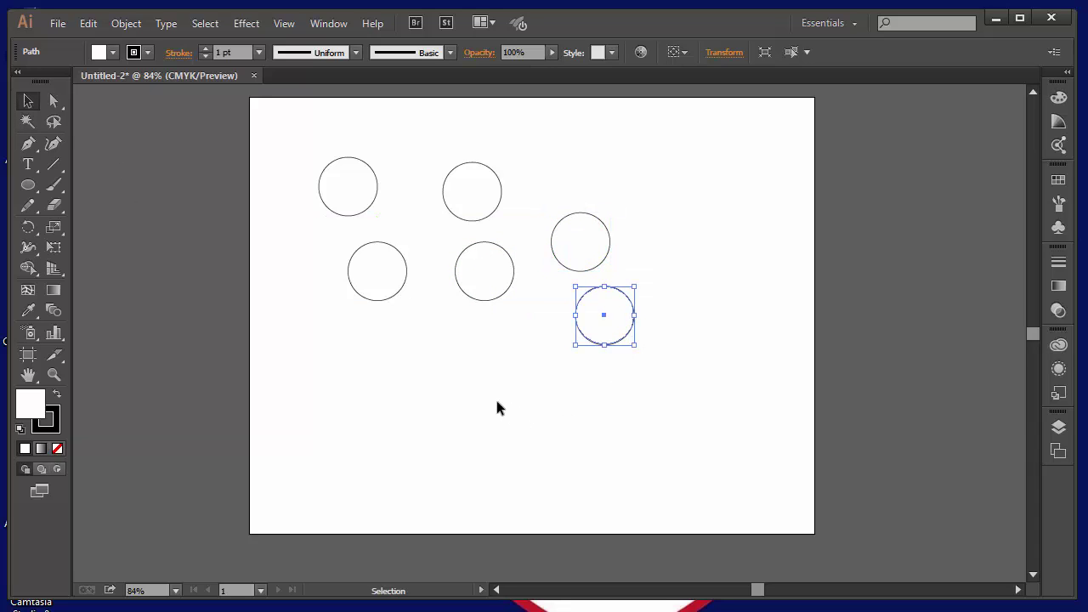
Drag circles into a touching vertical stack of four under the original.
left_click_drag(481, 304, 376, 349)
left_click_drag(610, 345, 379, 400)
left_click(521, 405)
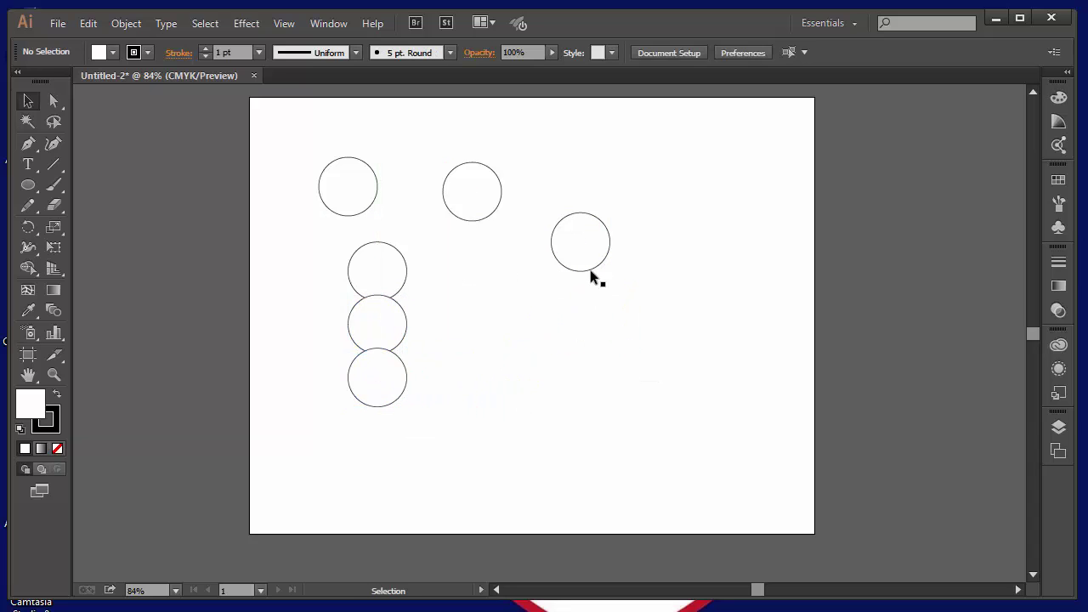
left_click_drag(591, 271, 386, 458)
left_click(496, 451)
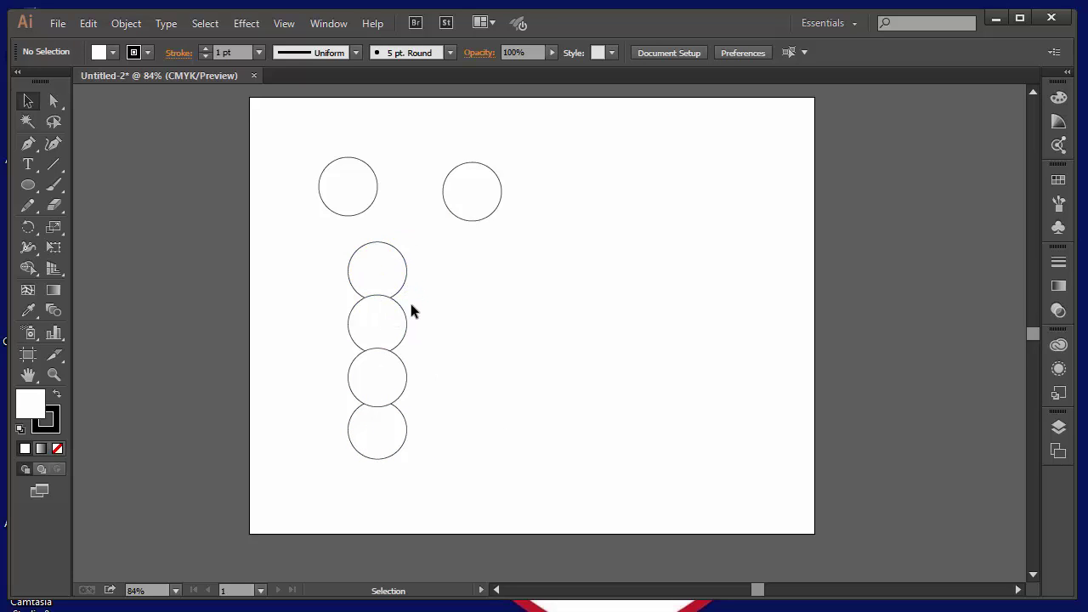
Copy the top stacked circle to the right and nudge it into place.
left_click_drag(402, 287, 515, 293, "alt")
left_click(611, 376)
left_click_drag(478, 304, 460, 312)
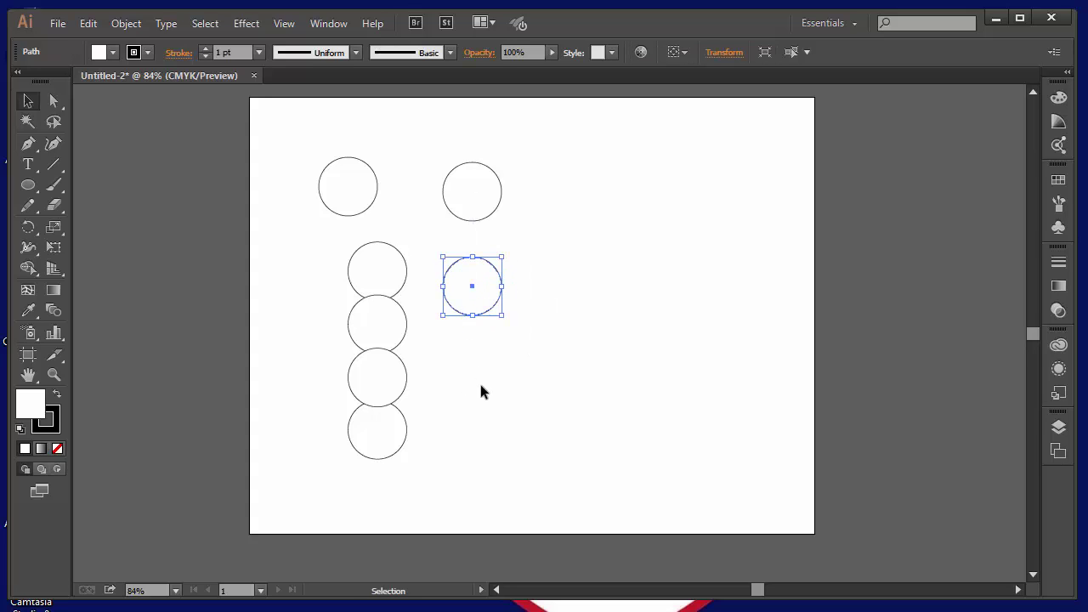